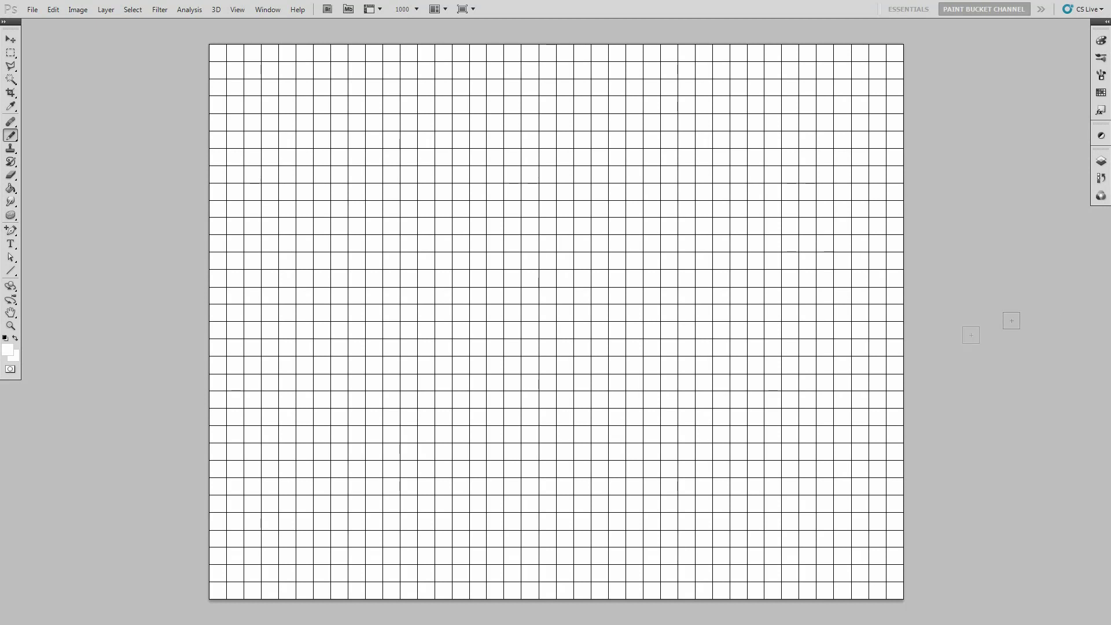
# Set the foreground colour to the dark red b80000.
pyautogui.click(8, 351)
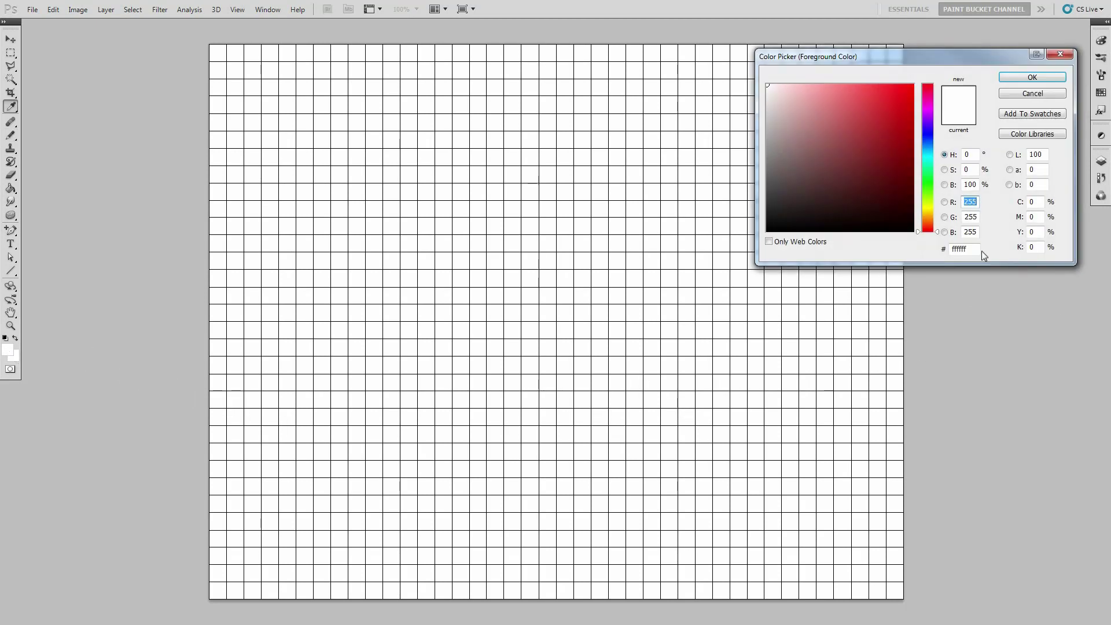
pyautogui.write('b')
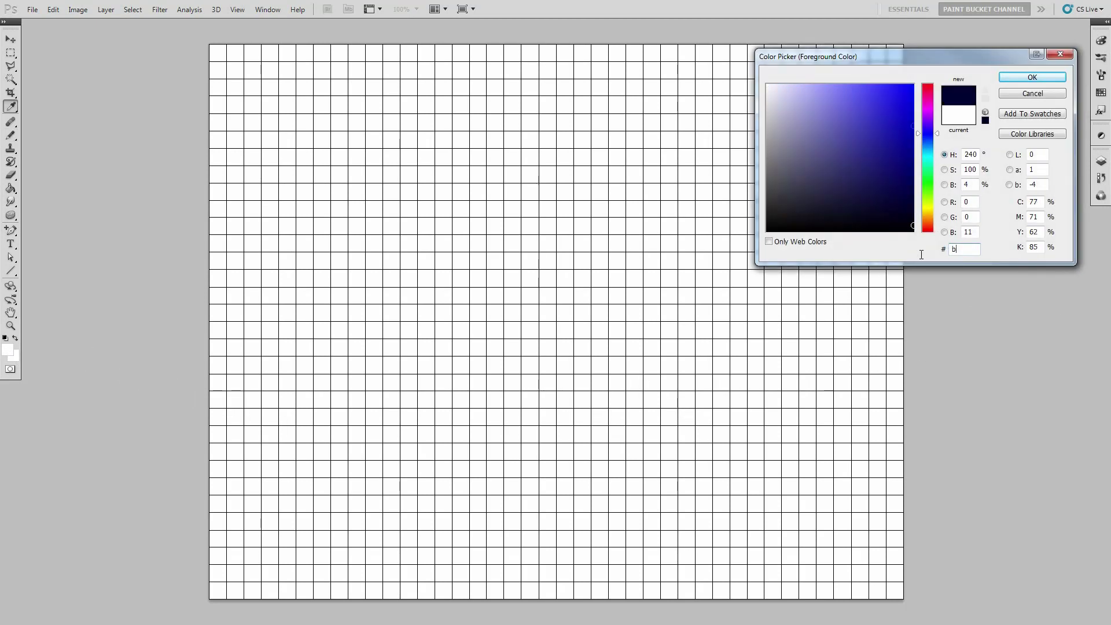
pyautogui.write('80000')
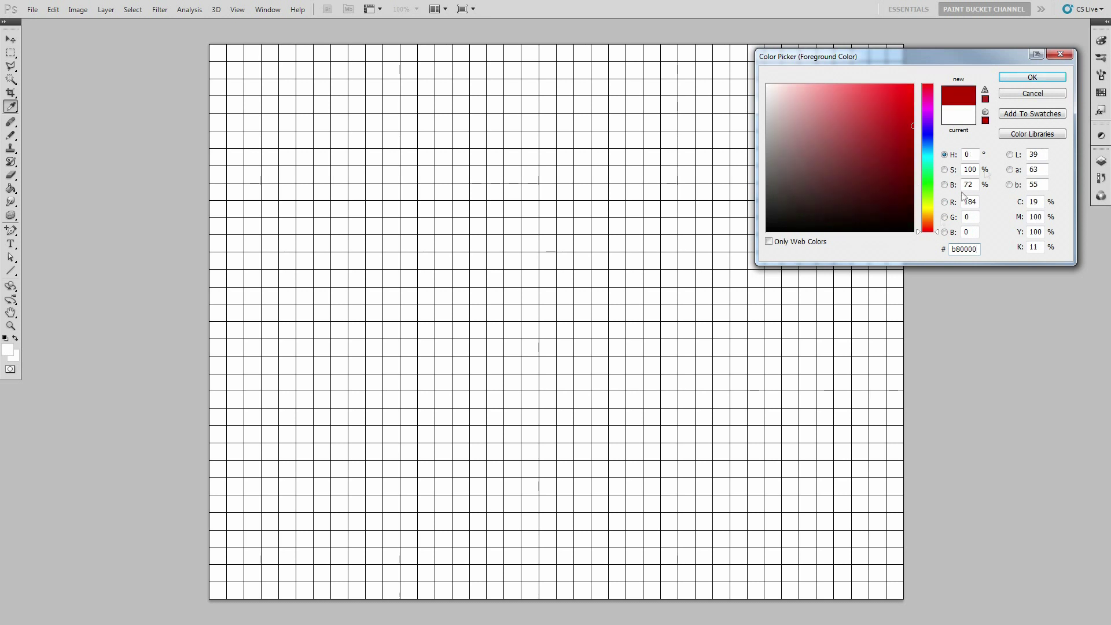
pyautogui.click(1024, 78)
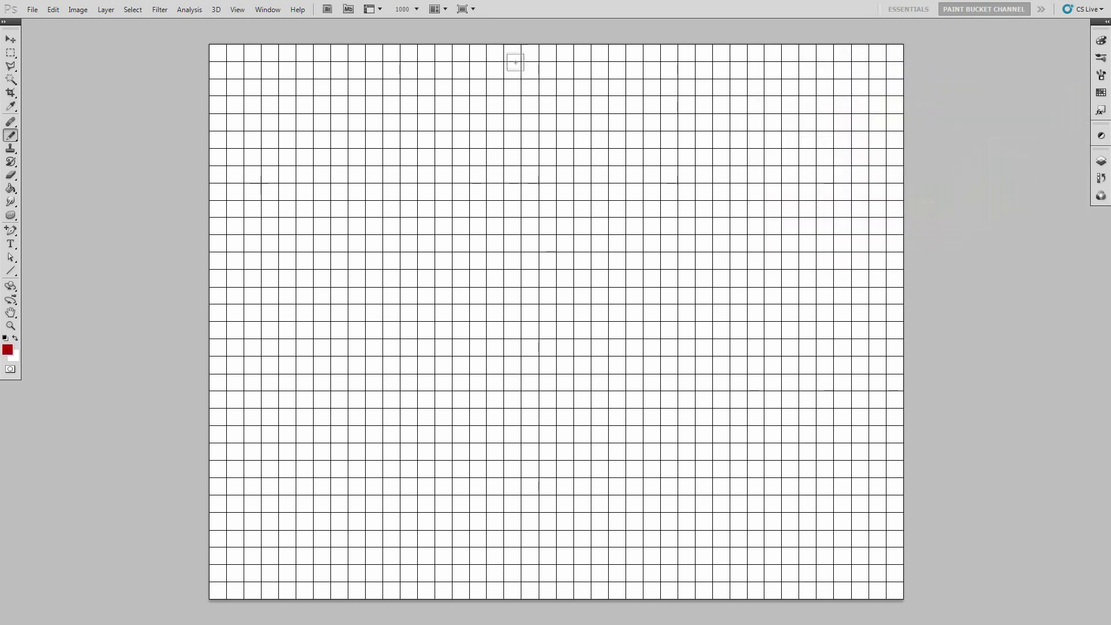
# Paint the head's crown in grid rows 1–2, seven and nine cells wide, and step its left edge down two cells per row through row 4.
pyautogui.moveTo(513, 53); pyautogui.dragTo(618, 52)
pyautogui.moveTo(496, 69); pyautogui.dragTo(634, 70)
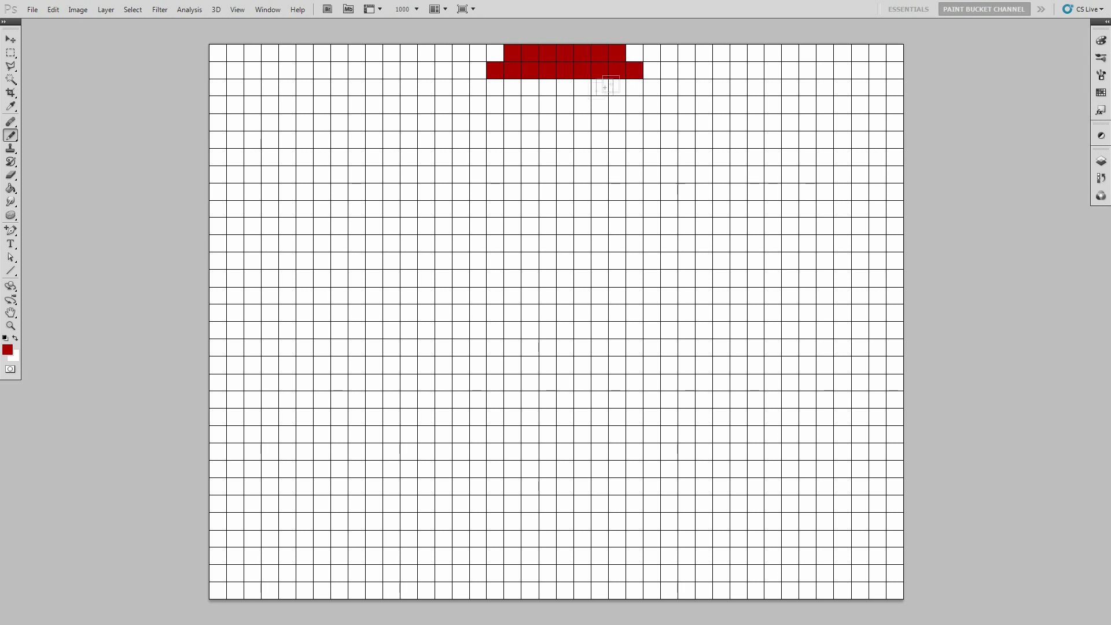
pyautogui.click(477, 87)
pyautogui.click(497, 86)
pyautogui.click(463, 106)
pyautogui.click(479, 104)
# Paint the left side of the head in rows 5–7, starting at column 14, with two, three and three cells.
pyautogui.click(446, 122)
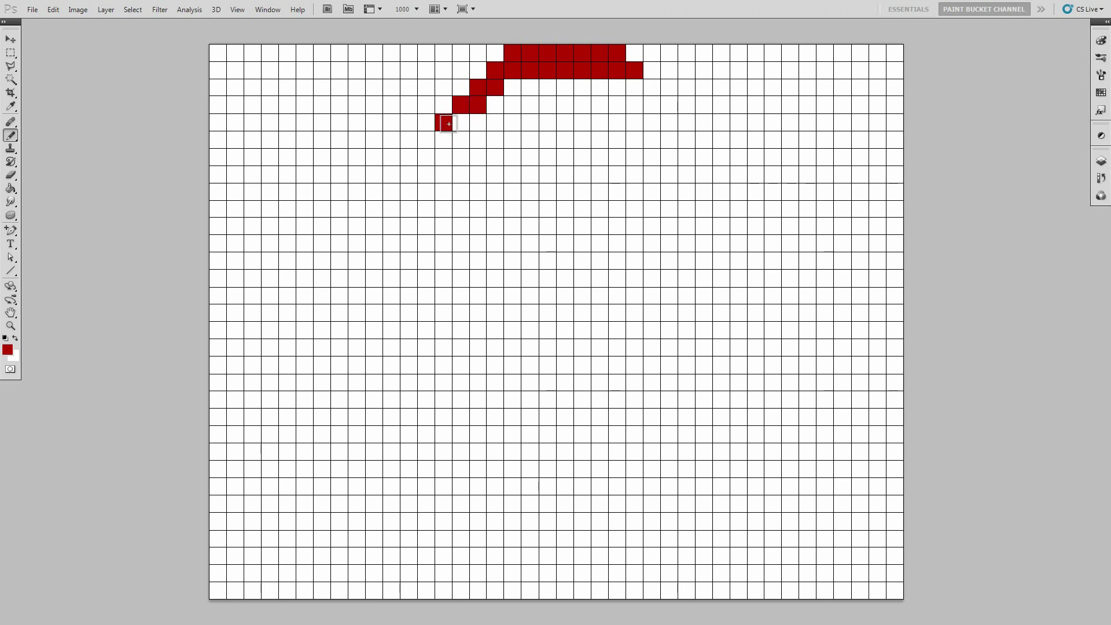
pyautogui.click(460, 123)
pyautogui.click(444, 139)
pyautogui.click(460, 139)
pyautogui.click(477, 139)
pyautogui.click(444, 157)
pyautogui.click(461, 156)
pyautogui.click(477, 156)
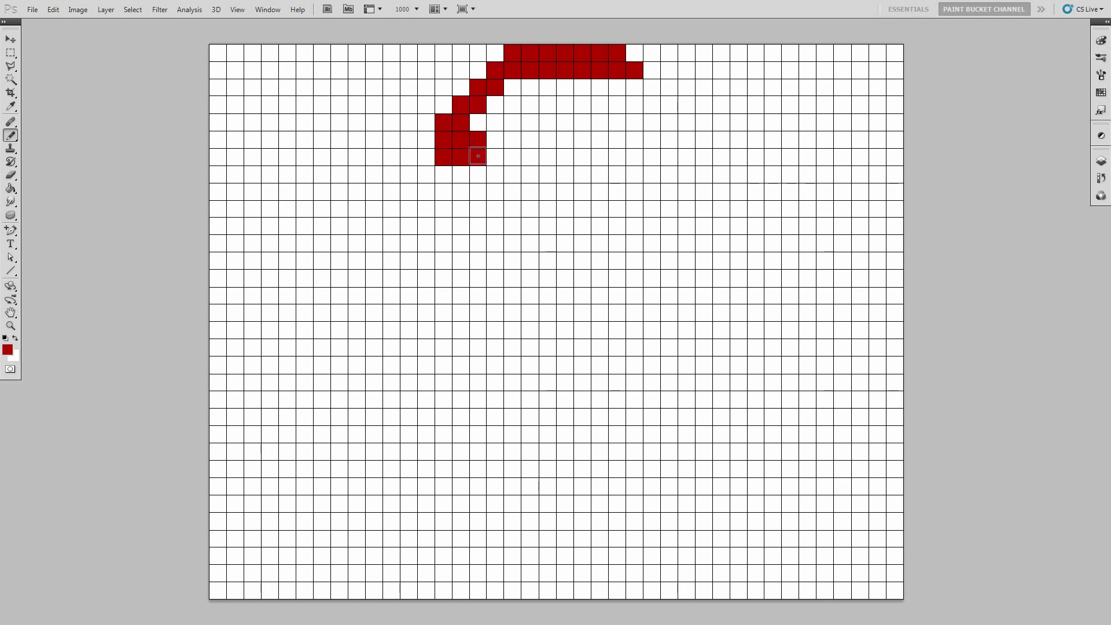
# Paint the brow's central peak under the crown: three cells in row 3 and one centred below in row 4.
pyautogui.click(545, 89)
pyautogui.click(564, 88)
pyautogui.click(584, 86)
pyautogui.click(565, 104)
# Paint the right side of the head, curving down through rows 3–7 and ending in a two-cell-wide block at columns 26–27.
pyautogui.click(635, 87)
pyautogui.click(652, 86)
pyautogui.click(651, 104)
pyautogui.click(668, 107)
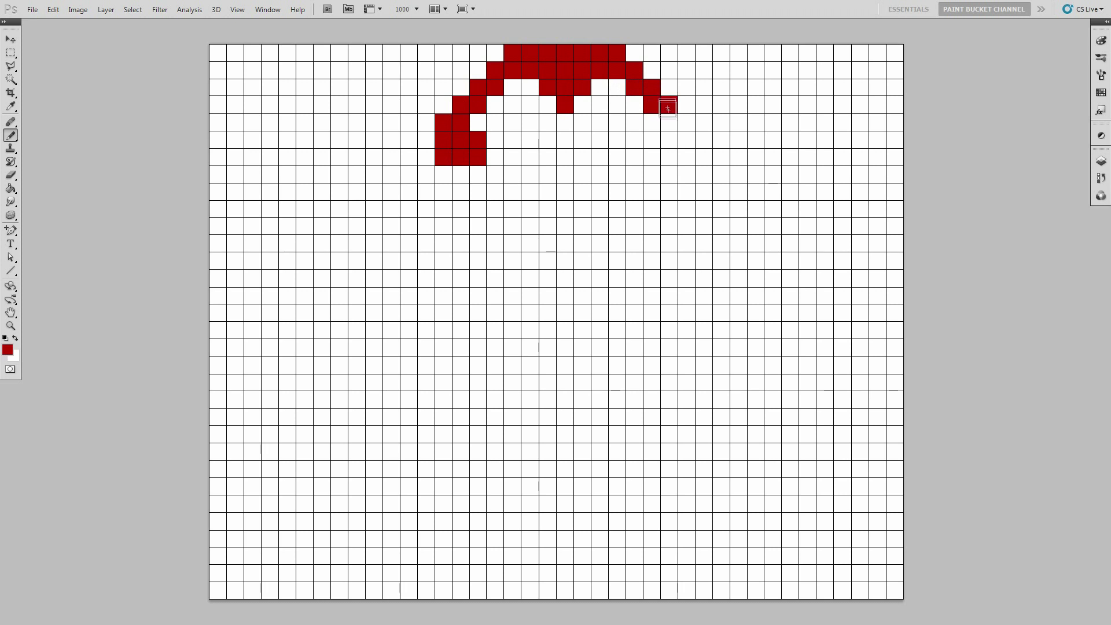
pyautogui.click(669, 122)
pyautogui.click(652, 138)
pyautogui.click(669, 139)
pyautogui.click(655, 159)
pyautogui.click(669, 157)
# Paint the central face details: single cells at columns 20 and 22 in row 6 and a three-cell bar between those columns in row 8.
pyautogui.click(549, 141)
pyautogui.click(582, 140)
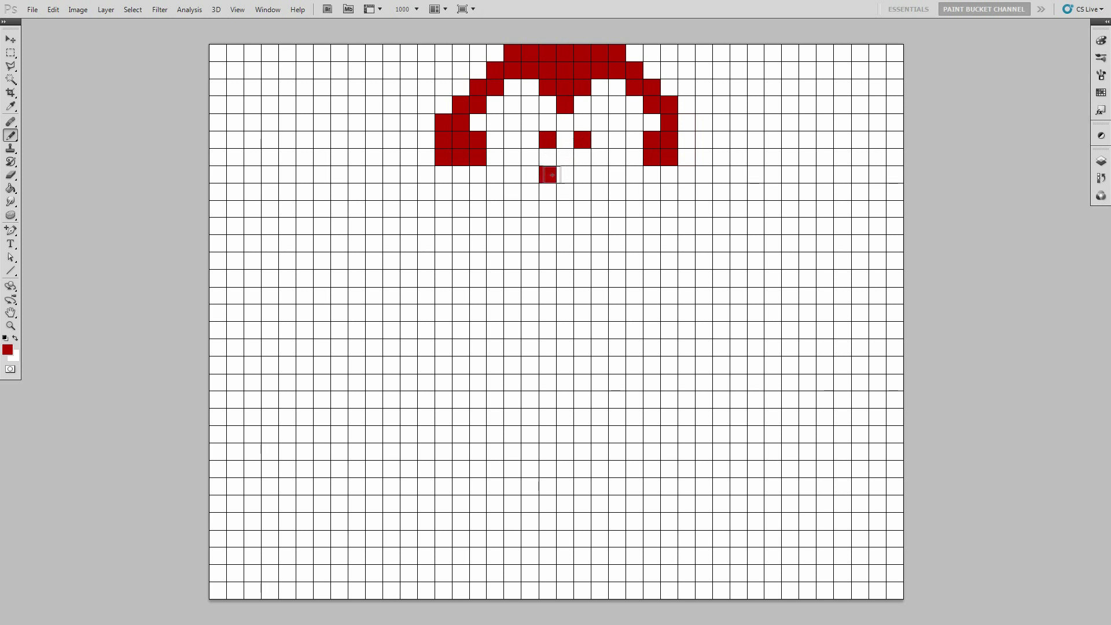
pyautogui.click(585, 176)
# Paint the upper mouth line in row 10 from column 16 to 26, with one corner cell diagonally below each end.
pyautogui.click(479, 210)
pyautogui.click(495, 209)
pyautogui.click(530, 208)
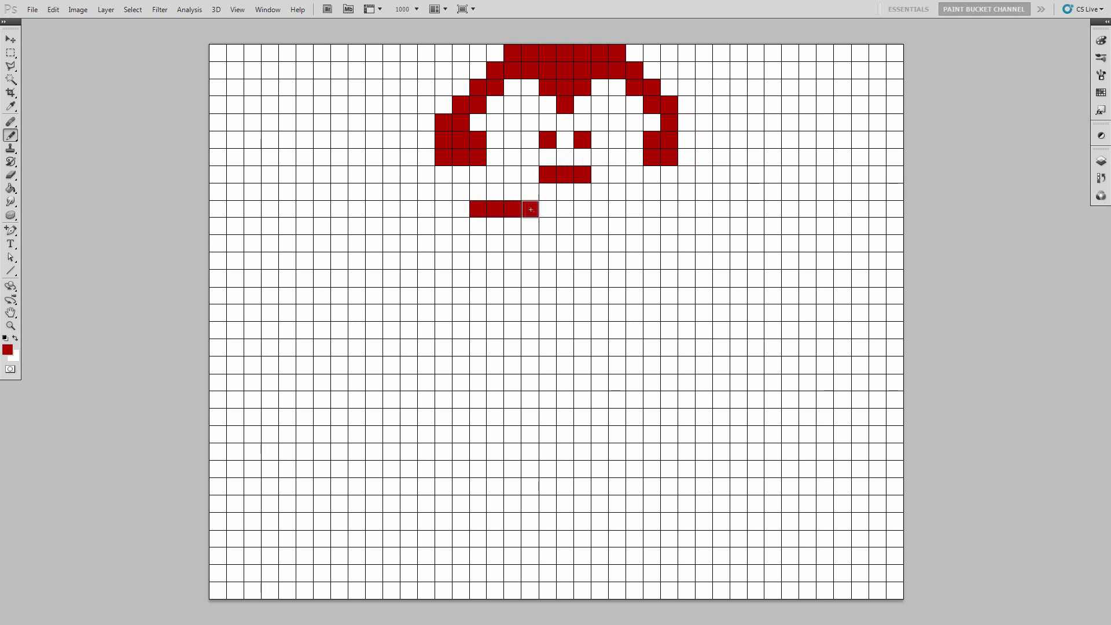
pyautogui.click(548, 208)
pyautogui.click(565, 208)
pyautogui.click(583, 209)
pyautogui.click(599, 209)
pyautogui.click(617, 209)
pyautogui.click(640, 210)
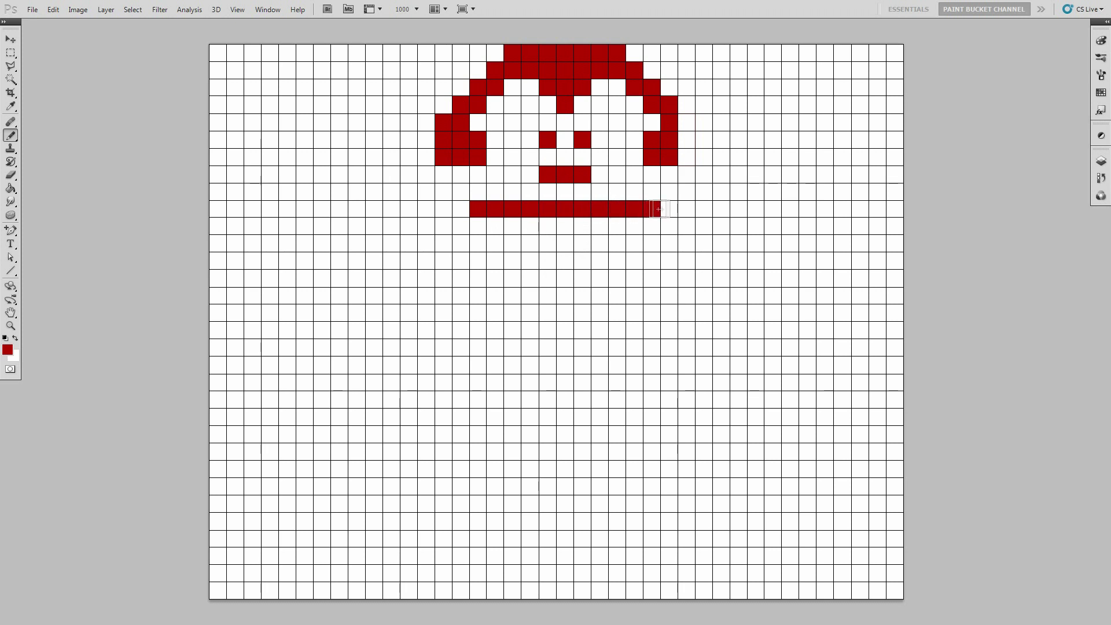
pyautogui.click(671, 225)
pyautogui.click(461, 227)
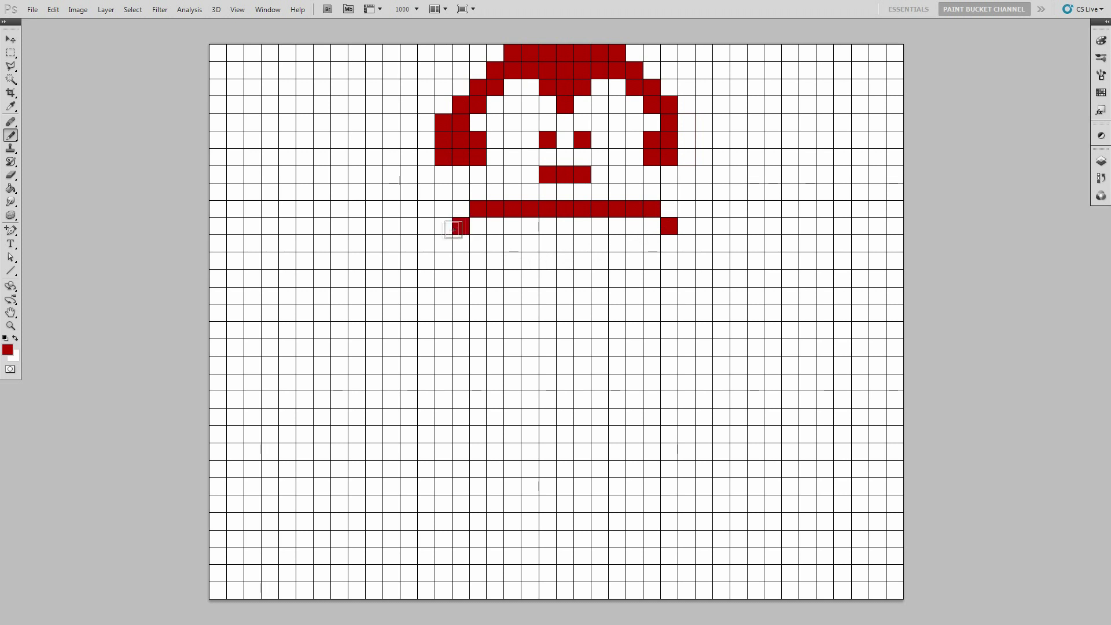
# Paint the top of the left shoulder in rows 8–10 with three, three and five cells, stepping outward to the left.
pyautogui.click(374, 175)
pyautogui.click(390, 175)
pyautogui.click(408, 174)
pyautogui.click(357, 192)
pyautogui.click(393, 192)
pyautogui.click(322, 209)
pyautogui.click(339, 209)
pyautogui.click(357, 209)
pyautogui.click(374, 208)
pyautogui.click(391, 210)
# Extend the left shoulder with six cells in row 11, from column 6 to column 11.
pyautogui.click(305, 228)
pyautogui.click(322, 226)
pyautogui.click(339, 227)
pyautogui.click(356, 227)
pyautogui.click(374, 227)
pyautogui.click(392, 227)
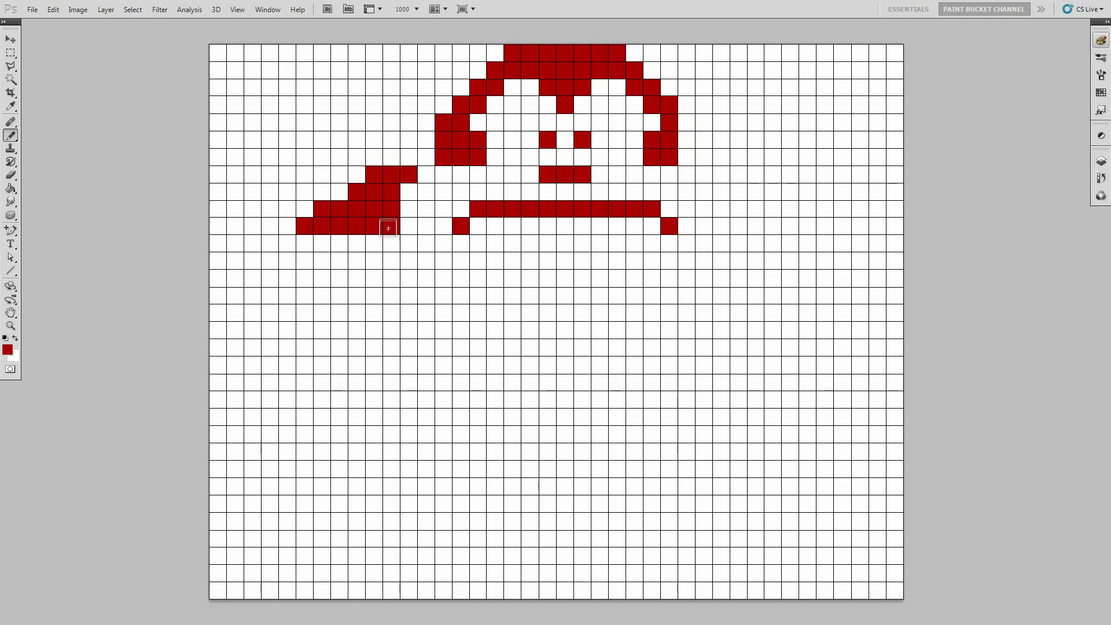
# Paint an eleven-cell row beneath the left shoulder in row 12, from column 4 to column 14.
pyautogui.click(286, 245)
pyautogui.click(305, 243)
pyautogui.click(322, 243)
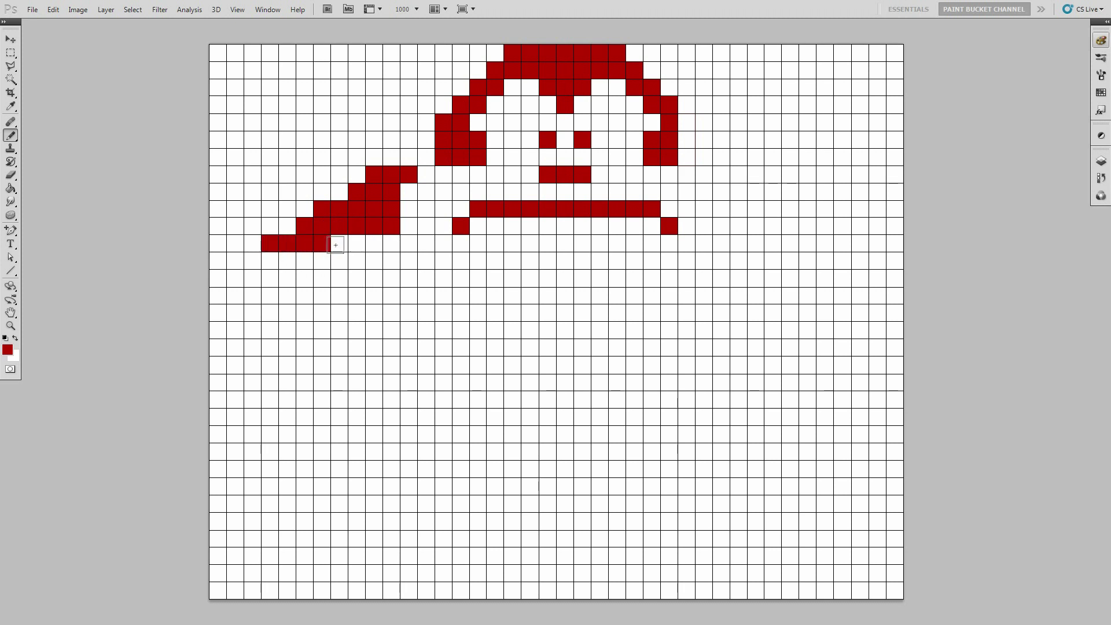
pyautogui.click(342, 245)
pyautogui.click(357, 245)
pyautogui.click(375, 246)
pyautogui.click(391, 244)
pyautogui.click(408, 244)
pyautogui.click(426, 243)
pyautogui.click(443, 244)
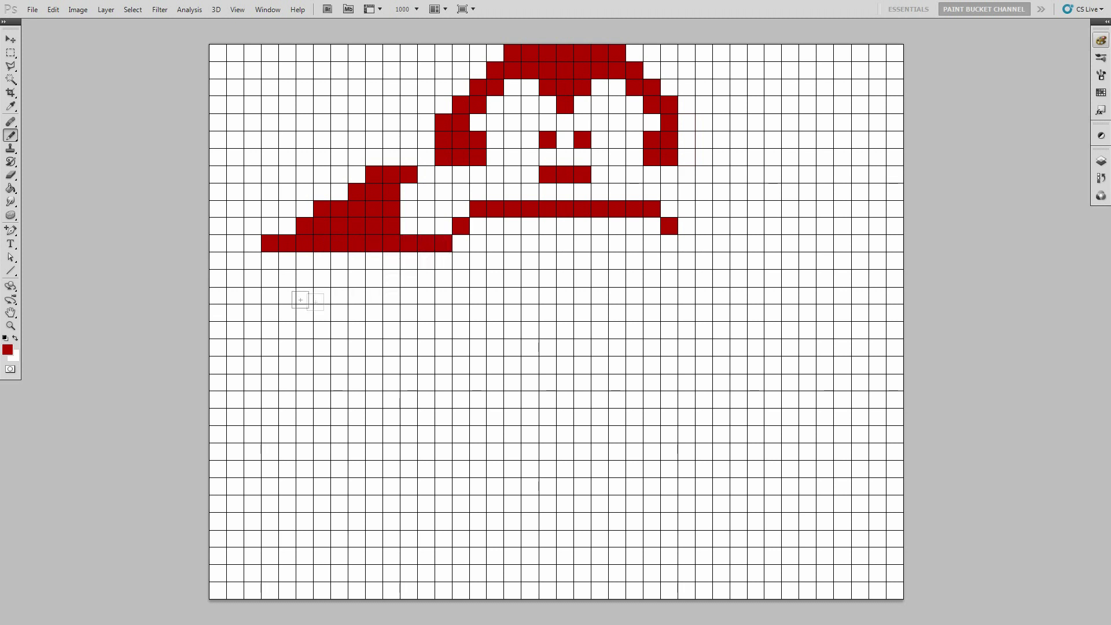
# Paint the left arm's outer part in rows 13 and 14 with five and six cells, starting at column 2.
pyautogui.click(234, 261)
pyautogui.click(252, 261)
pyautogui.click(271, 263)
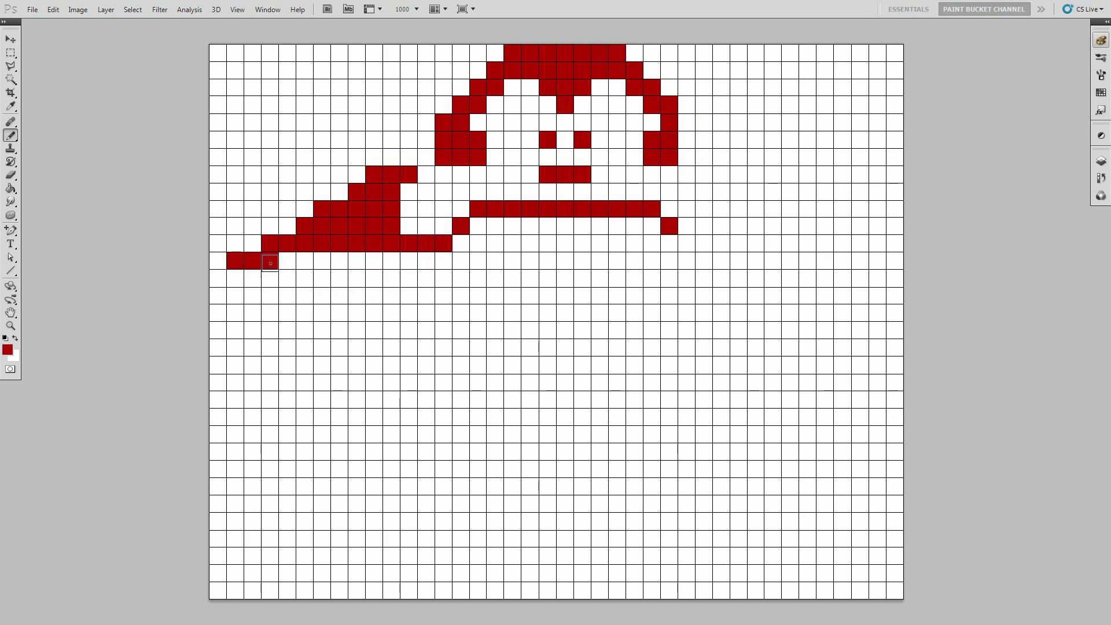
pyautogui.click(287, 262)
pyautogui.click(306, 261)
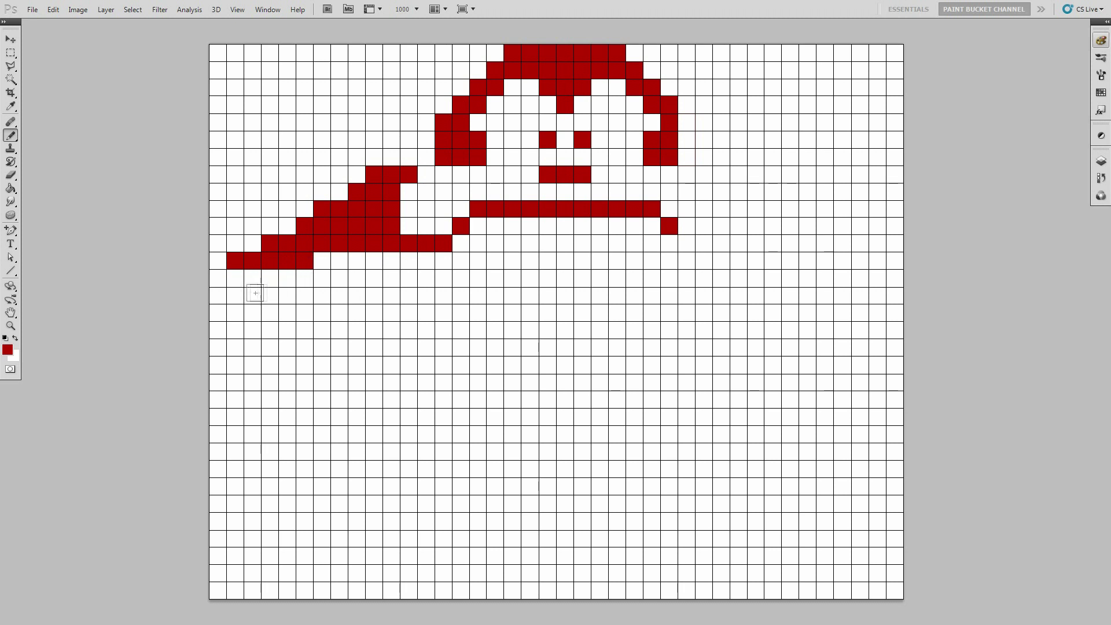
pyautogui.click(235, 279)
pyautogui.click(253, 279)
pyautogui.click(270, 279)
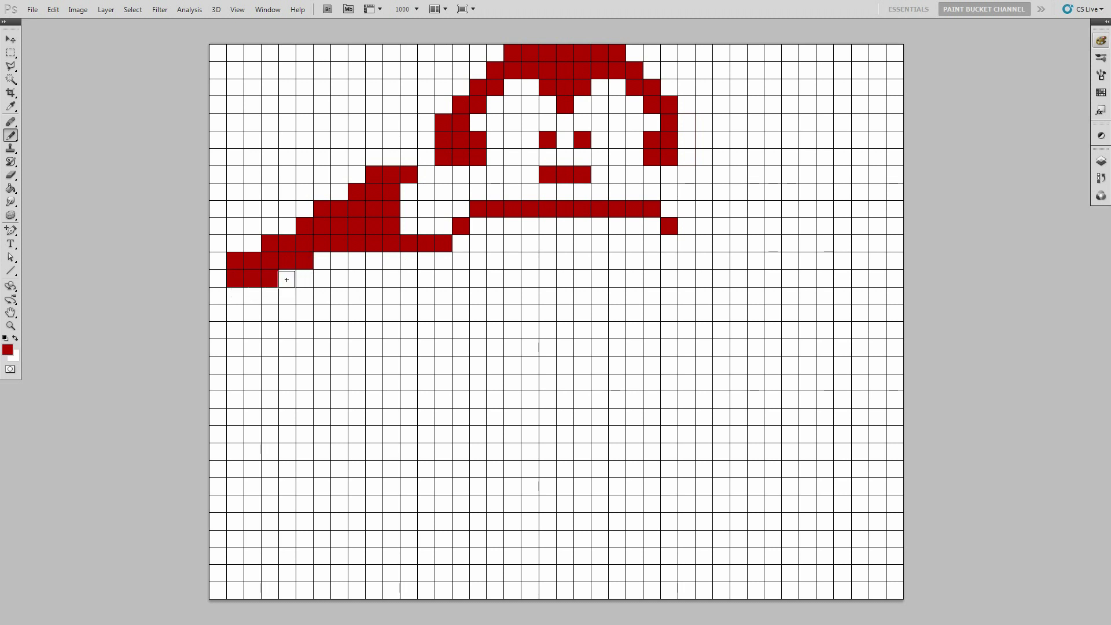
pyautogui.click(304, 278)
pyautogui.click(322, 279)
# Continue the left arm's outer part in rows 15 and 16 with seven and eight cells, starting at column 2.
pyautogui.click(243, 296)
pyautogui.click(252, 296)
pyautogui.click(269, 296)
pyautogui.click(287, 296)
pyautogui.click(305, 296)
pyautogui.click(321, 296)
pyautogui.click(339, 297)
pyautogui.click(234, 313)
pyautogui.click(252, 313)
pyautogui.click(269, 314)
pyautogui.click(287, 313)
pyautogui.click(305, 313)
pyautogui.click(322, 313)
pyautogui.click(339, 313)
pyautogui.click(356, 313)
# Paint the left forearm's upper edge in row 17 with eleven cells, from column 3 to column 13.
pyautogui.click(270, 330)
pyautogui.click(287, 330)
pyautogui.click(305, 330)
pyautogui.click(322, 330)
pyautogui.click(339, 330)
pyautogui.click(356, 331)
pyautogui.click(374, 330)
pyautogui.click(391, 331)
pyautogui.click(409, 331)
pyautogui.click(426, 330)
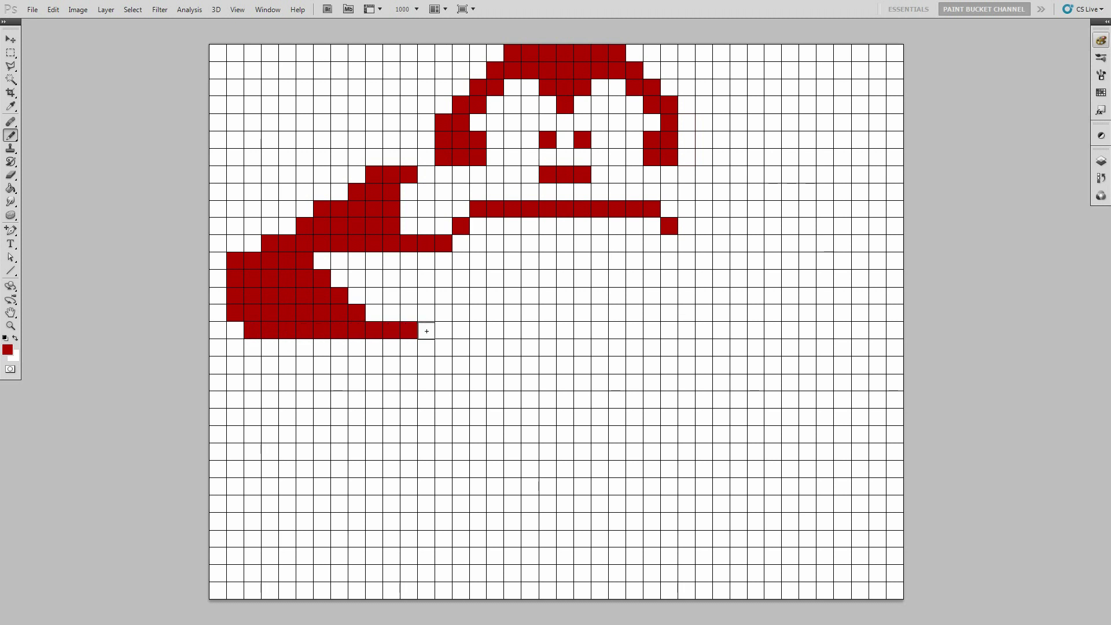
# Paint row 18 of the left forearm from column 4 to 14 and add a separate finger cell at column 16.
pyautogui.click(287, 348)
pyautogui.click(304, 347)
pyautogui.click(322, 348)
pyautogui.click(340, 347)
pyautogui.click(357, 348)
pyautogui.click(374, 348)
pyautogui.click(391, 347)
pyautogui.click(409, 348)
pyautogui.click(426, 348)
pyautogui.click(443, 348)
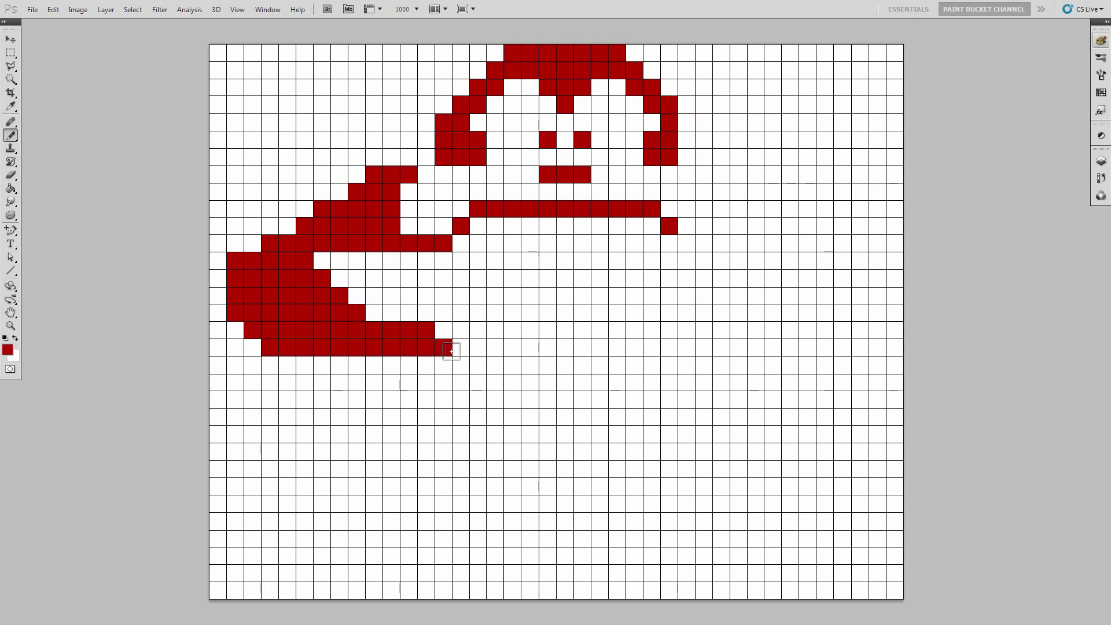
pyautogui.click(478, 347)
# Paint row 19 of the left forearm with eleven cells, from column 5 to column 15.
pyautogui.click(287, 366)
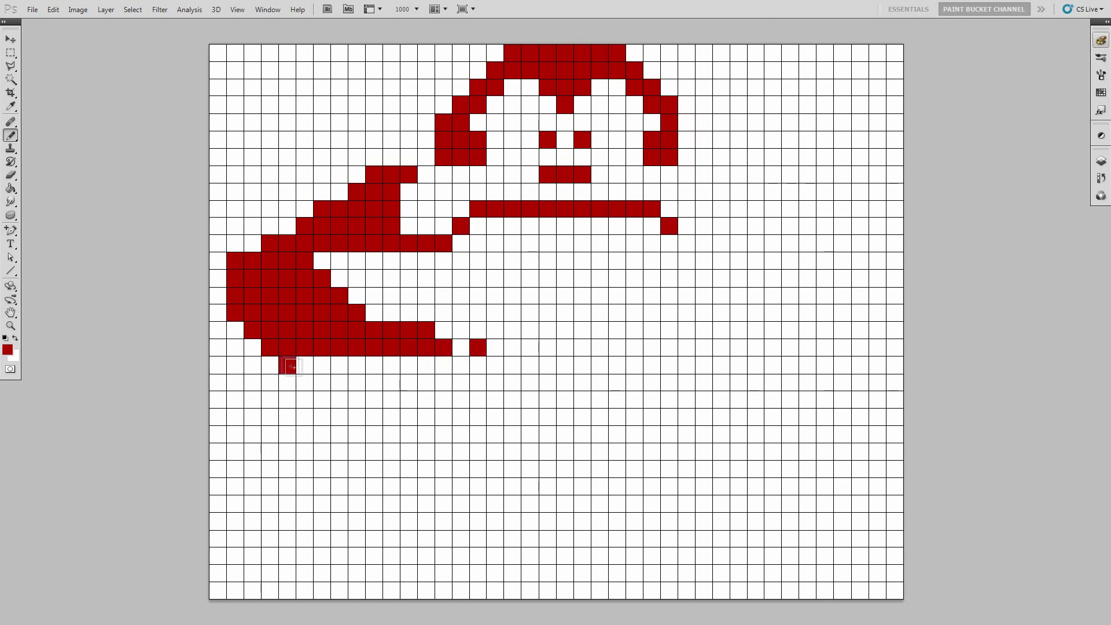
pyautogui.click(304, 365)
pyautogui.click(322, 366)
pyautogui.click(339, 365)
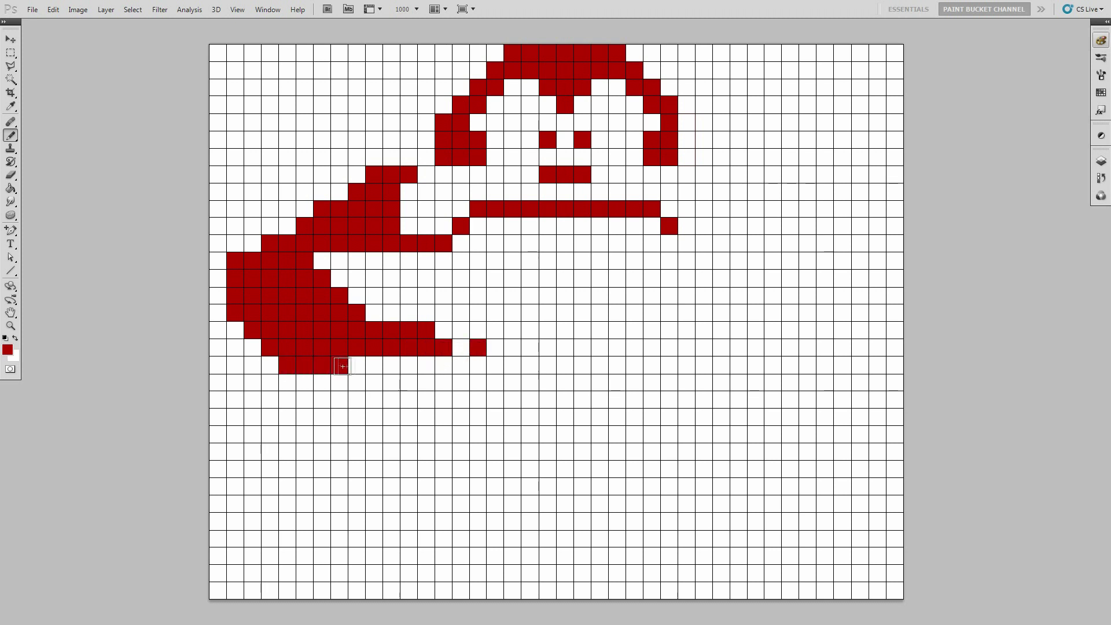
pyautogui.click(373, 365)
pyautogui.click(391, 365)
pyautogui.click(409, 365)
pyautogui.click(426, 365)
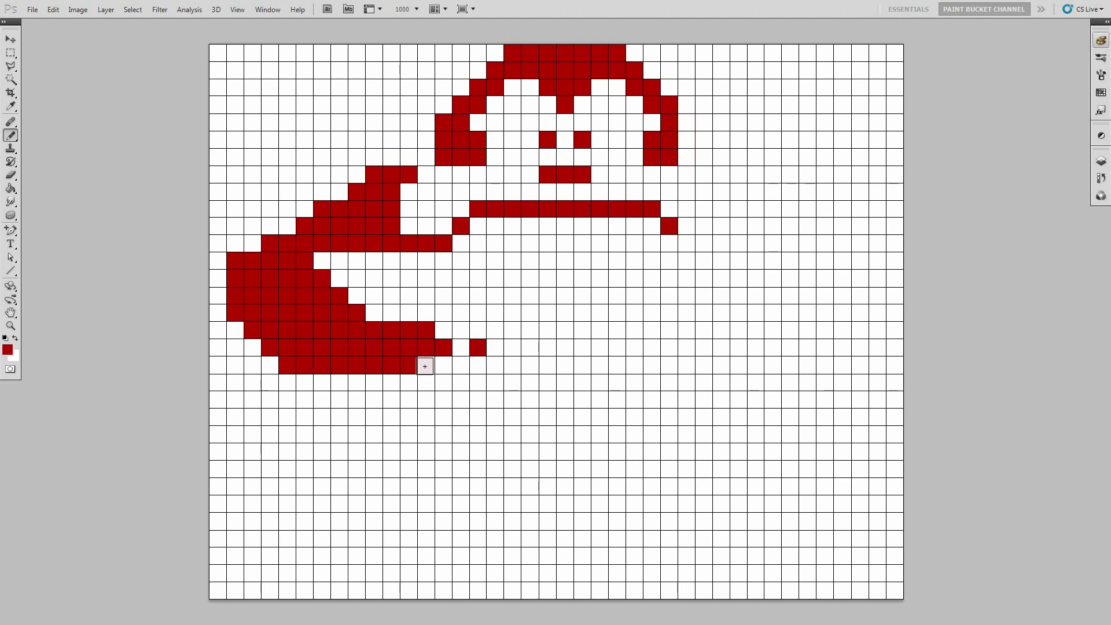
pyautogui.click(440, 365)
pyautogui.click(461, 366)
# Paint the left forearm's bottom edge in row 20 from column 8 to 14, plus a separate finger cell at column 16.
pyautogui.click(339, 383)
pyautogui.click(356, 383)
pyautogui.click(374, 382)
pyautogui.click(391, 383)
pyautogui.click(409, 383)
pyautogui.click(426, 383)
pyautogui.click(443, 382)
pyautogui.click(476, 384)
# Fill the left chest with seven-cell rows in rows 13 and 14, then paint the row 15 band to column 29 and one cell below at column 13.
pyautogui.moveTo(348, 261); pyautogui.dragTo(443, 264)
pyautogui.moveTo(376, 277); pyautogui.dragTo(478, 282)
pyautogui.click(415, 296)
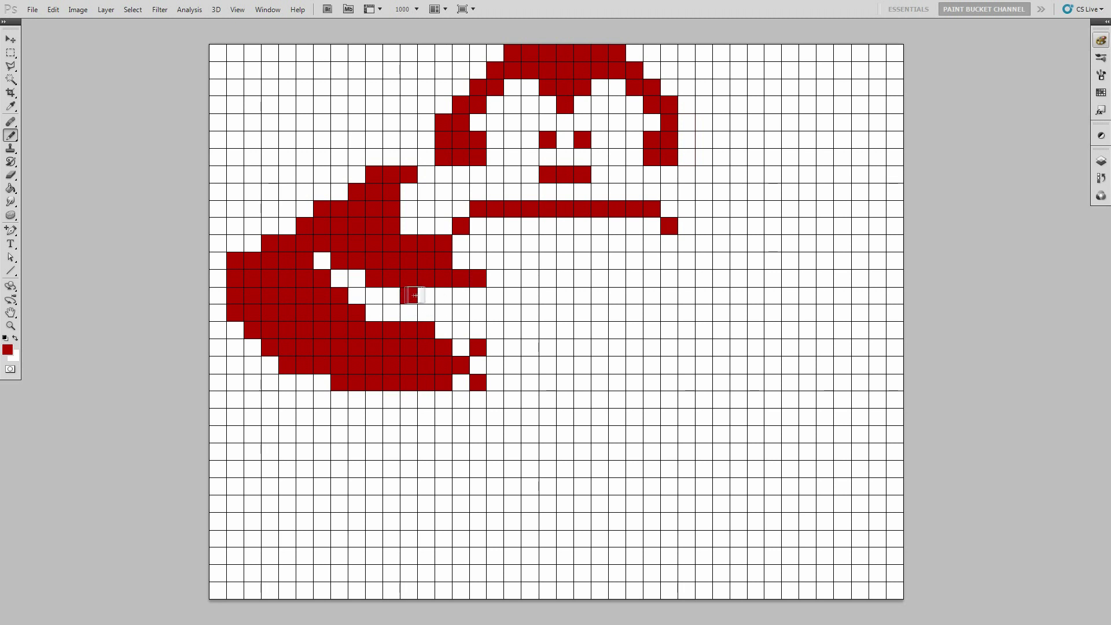
pyautogui.moveTo(427, 313)
pyautogui.mouseDown()
pyautogui.moveTo(458, 295)
pyautogui.moveTo(701, 296)
pyautogui.moveTo(695, 307)
pyautogui.mouseUp()
# Paint the area below the mouth with eight cells in row 16 and two cells at columns 20–21 in row 17.
pyautogui.moveTo(494, 313); pyautogui.dragTo(612, 324)
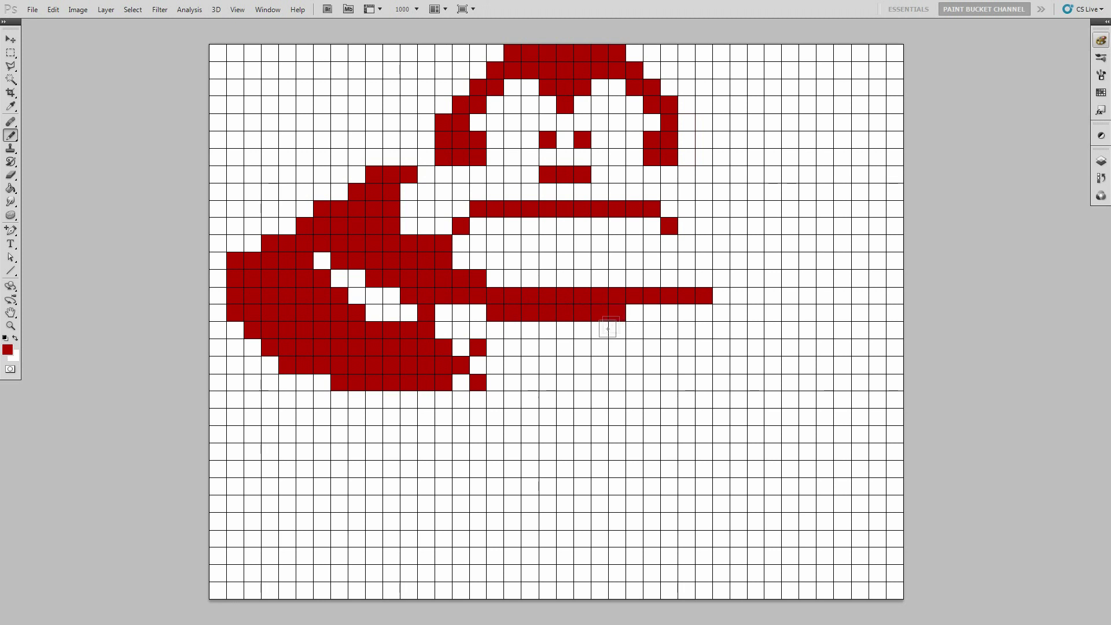
pyautogui.click(551, 331)
pyautogui.click(566, 330)
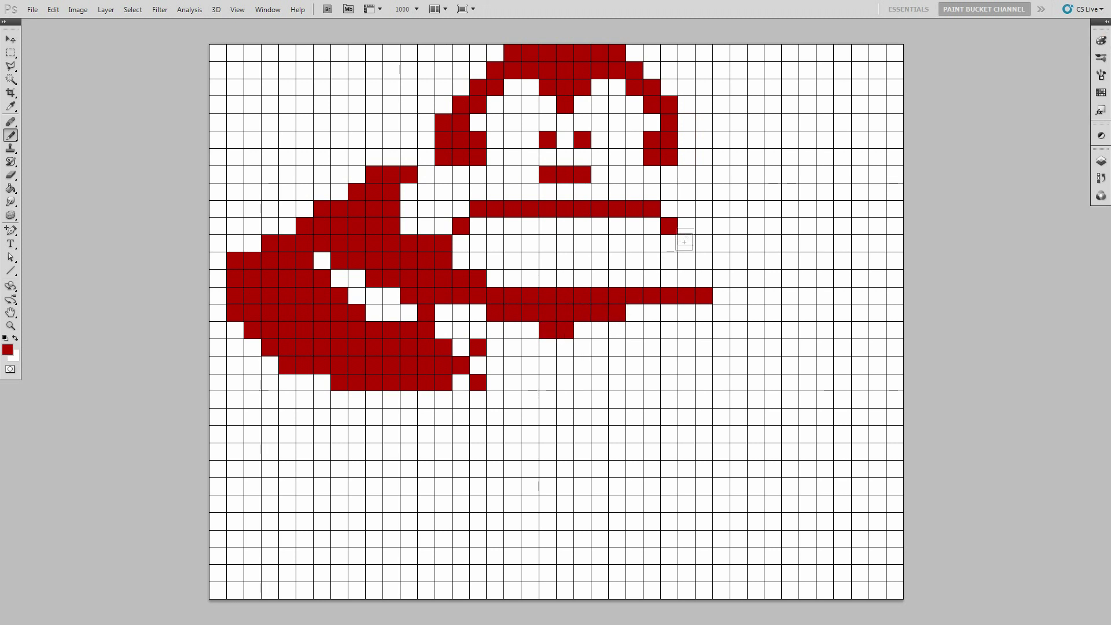
# Paint the right shoulder in rows 8–12 with three, three, five, six and ten cells, mirroring the left shoulder's outward steps.
pyautogui.moveTo(703, 175)
pyautogui.mouseDown()
pyautogui.moveTo(739, 174)
pyautogui.moveTo(728, 194)
pyautogui.moveTo(754, 193)
pyautogui.moveTo(729, 210)
pyautogui.moveTo(791, 210)
pyautogui.moveTo(759, 239)
pyautogui.moveTo(721, 227)
pyautogui.moveTo(808, 228)
pyautogui.mouseUp()
pyautogui.click(721, 227)
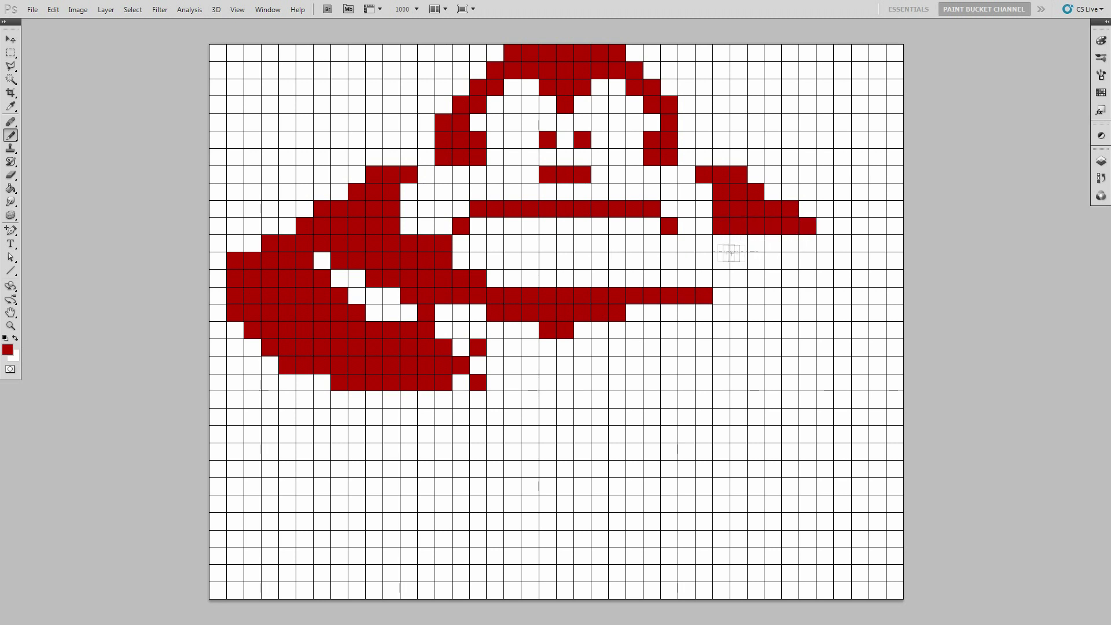
pyautogui.moveTo(687, 245); pyautogui.dragTo(842, 243)
# Fill the right chest beside the mouth with six cells each in row 13, columns 28–33, and row 14, columns 26–31.
pyautogui.moveTo(687, 262); pyautogui.dragTo(773, 259)
pyautogui.click(651, 279)
pyautogui.moveTo(663, 280); pyautogui.dragTo(741, 278)
# Paint the right arm's outer part in rows 13–16 with five, six, seven and eight cells ending at column 39, leaving a white diagonal gap inside.
pyautogui.click(807, 260)
pyautogui.moveTo(837, 262); pyautogui.dragTo(877, 260)
pyautogui.moveTo(793, 278); pyautogui.dragTo(877, 279)
pyautogui.moveTo(776, 296); pyautogui.dragTo(881, 297)
pyautogui.moveTo(756, 313); pyautogui.dragTo(865, 319)
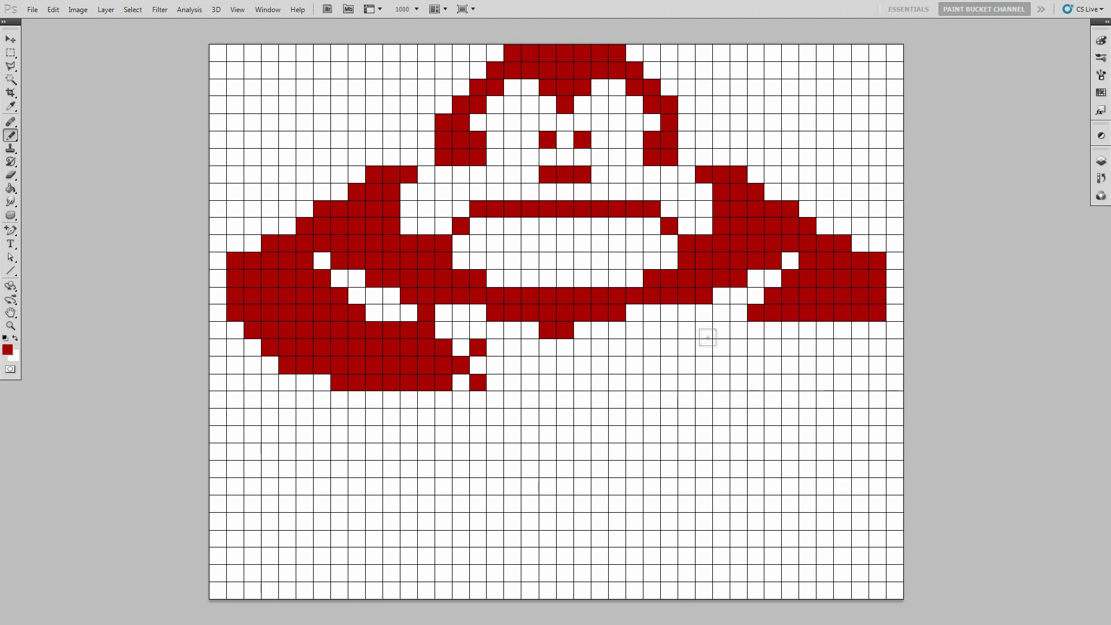
# Paint the right forearm in rows 17–19 with eleven cells each, shifting one column left per row, plus a finger cell at column 25 in row 18.
pyautogui.click(689, 333)
pyautogui.moveTo(704, 332); pyautogui.dragTo(842, 330)
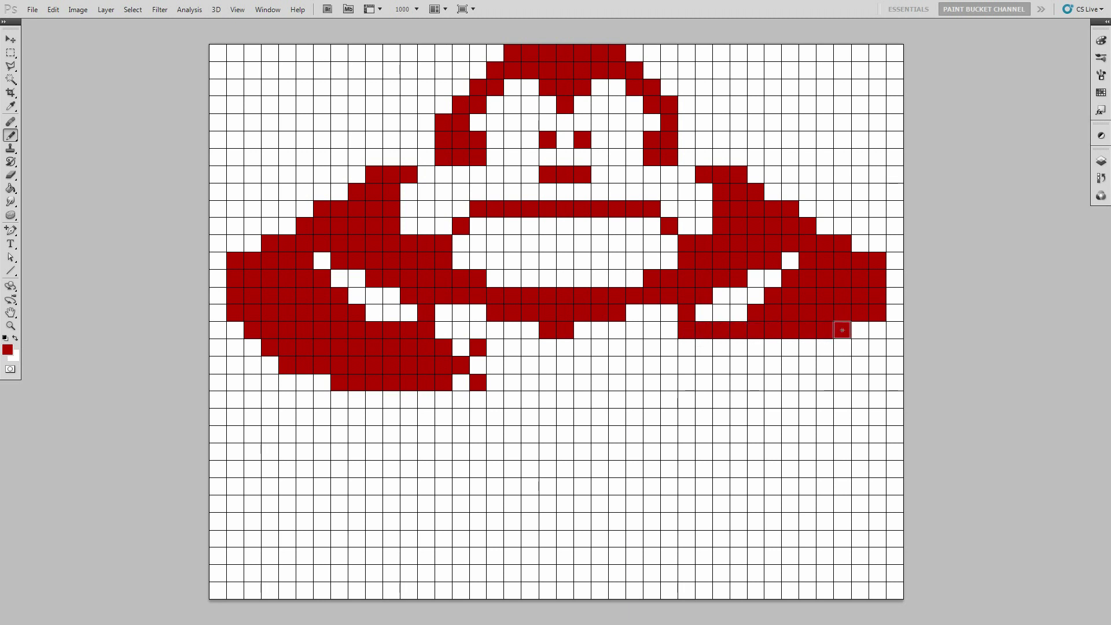
pyautogui.click(860, 330)
pyautogui.moveTo(664, 349); pyautogui.dragTo(847, 349)
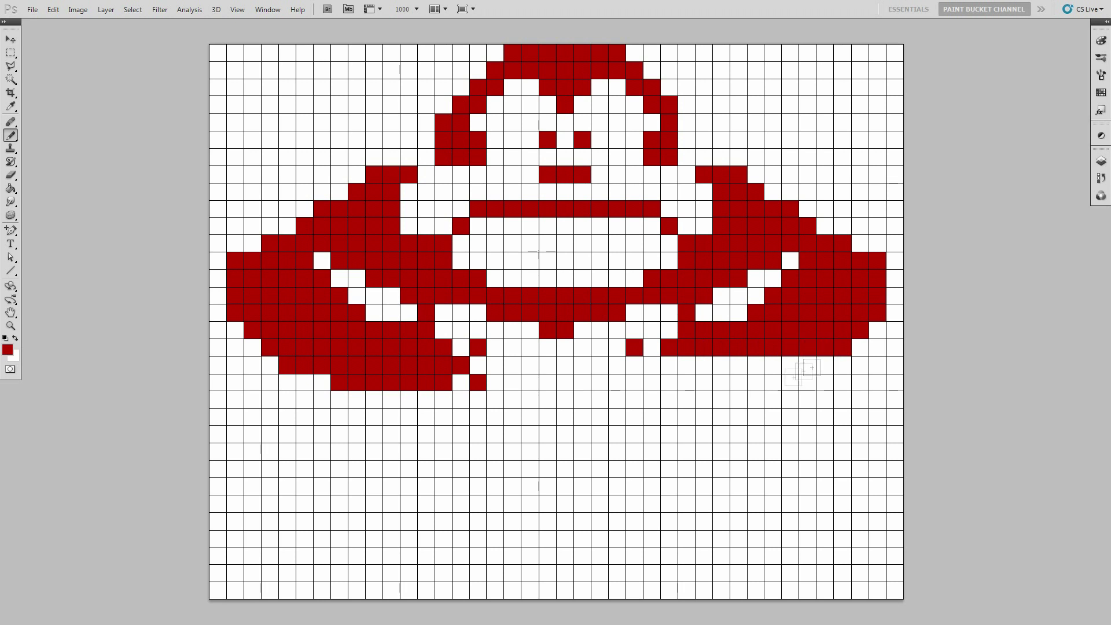
pyautogui.moveTo(652, 365); pyautogui.dragTo(825, 367)
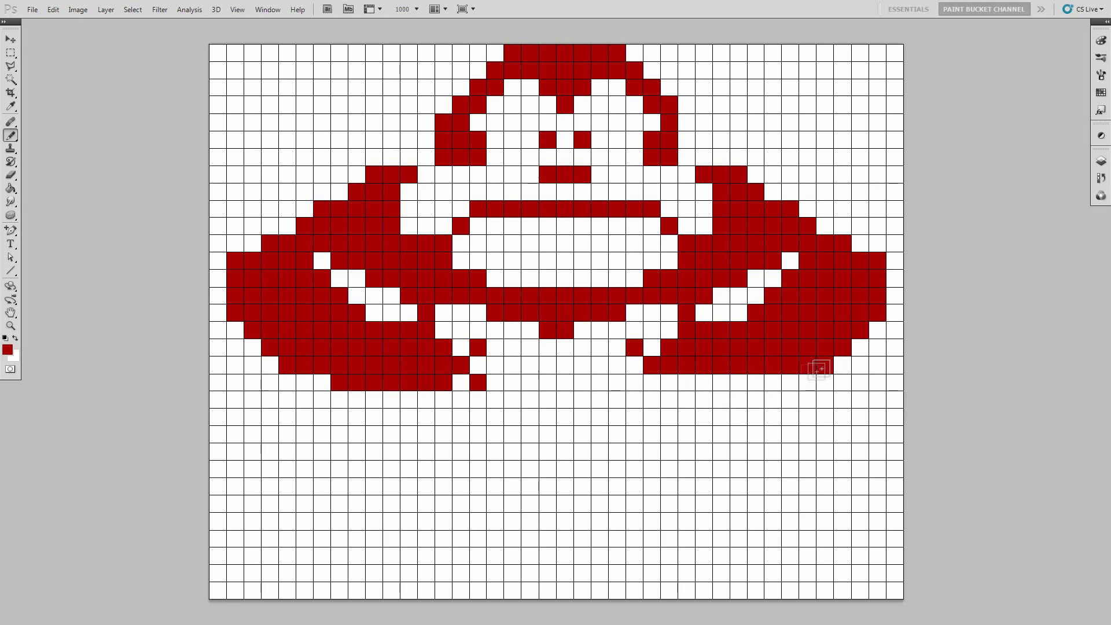
# Paint the right wrist in rows 20–22: columns 25 and 27–33, columns 29 and 31–32, and columns 28 and 30–33.
pyautogui.click(635, 382)
pyautogui.moveTo(667, 383); pyautogui.dragTo(776, 383)
pyautogui.click(703, 399)
pyautogui.moveTo(739, 399)
pyautogui.mouseDown()
pyautogui.moveTo(705, 427)
pyautogui.moveTo(688, 415)
pyautogui.moveTo(775, 417)
pyautogui.mouseUp()
pyautogui.click(687, 416)
# Fill the upper right leg with eight cells in row 23 and nine in row 24, both starting at column 27.
pyautogui.click(670, 435)
pyautogui.click(690, 437)
pyautogui.moveTo(693, 438); pyautogui.dragTo(789, 434)
pyautogui.moveTo(668, 452); pyautogui.dragTo(807, 455)
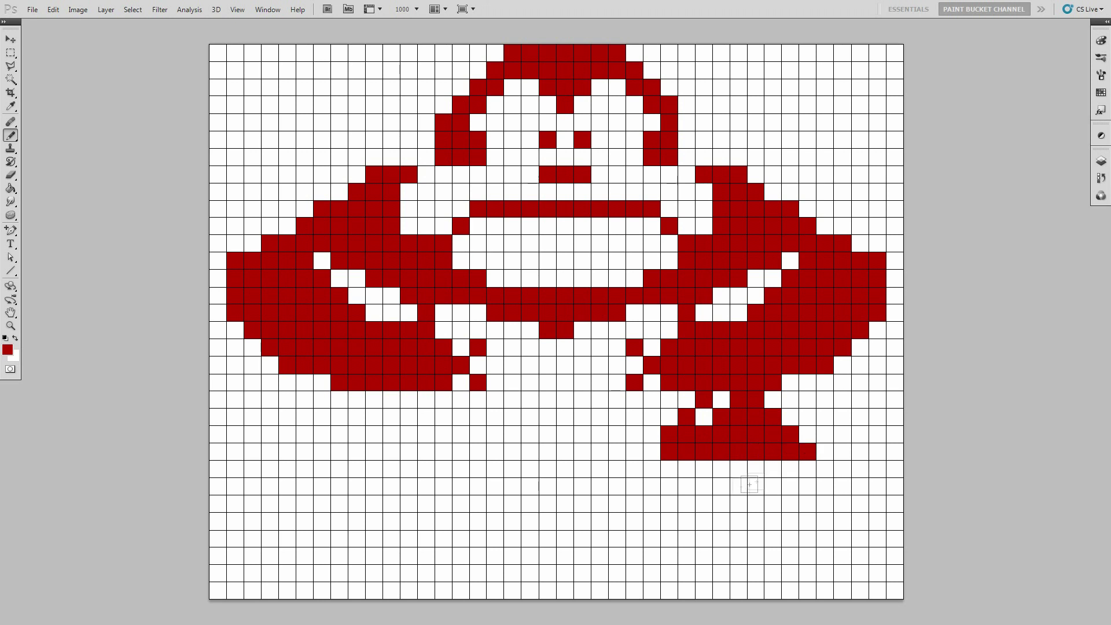
# Fill the right leg in rows 25–29 with eleven, ten, twelve, eleven and ten cells, each row ending at column 36.
pyautogui.click(651, 469)
pyautogui.moveTo(672, 469); pyautogui.dragTo(825, 470)
pyautogui.moveTo(679, 493)
pyautogui.mouseDown()
pyautogui.moveTo(666, 485)
pyautogui.moveTo(825, 489)
pyautogui.mouseUp()
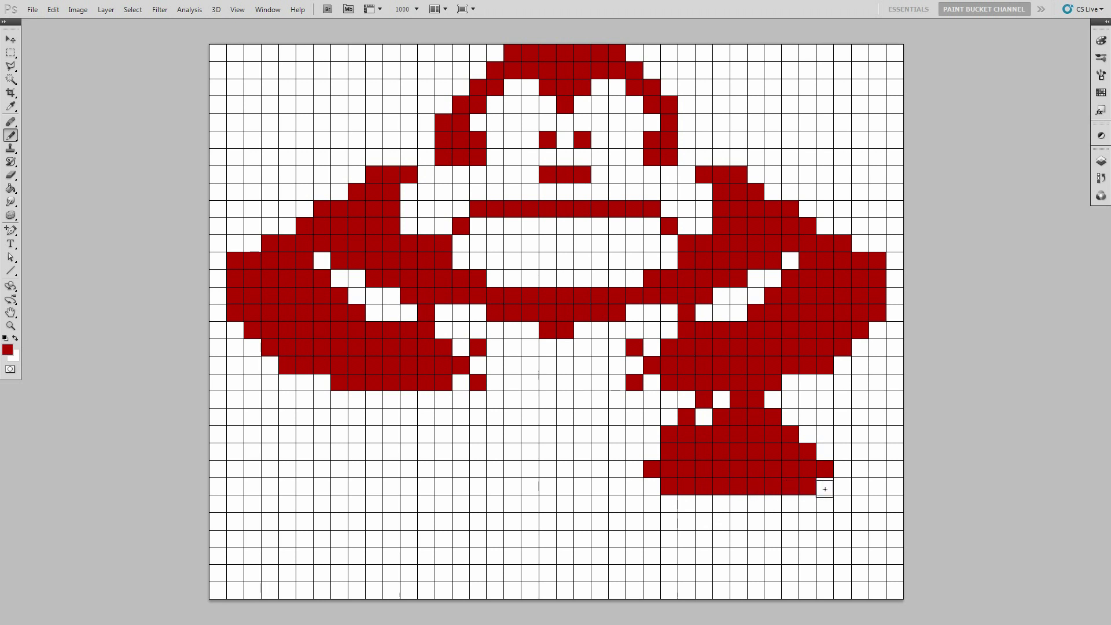
pyautogui.moveTo(635, 503); pyautogui.dragTo(827, 505)
pyautogui.click(652, 521)
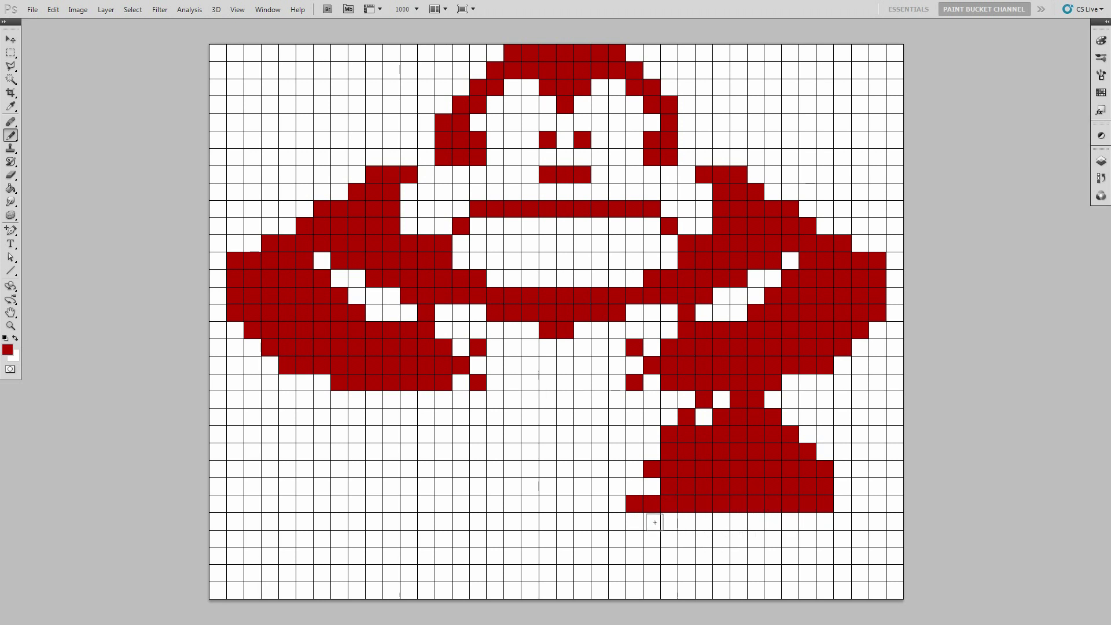
pyautogui.moveTo(674, 525)
pyautogui.mouseDown()
pyautogui.moveTo(824, 521)
pyautogui.moveTo(670, 539)
pyautogui.moveTo(829, 539)
pyautogui.mouseUp()
# Paint the right foot's lower edge in row 30, columns 29, 32–34 and 37, with toe cells in row 31, columns 30 and 35.
pyautogui.click(703, 556)
pyautogui.moveTo(755, 556); pyautogui.dragTo(799, 556)
pyautogui.click(840, 559)
pyautogui.click(807, 573)
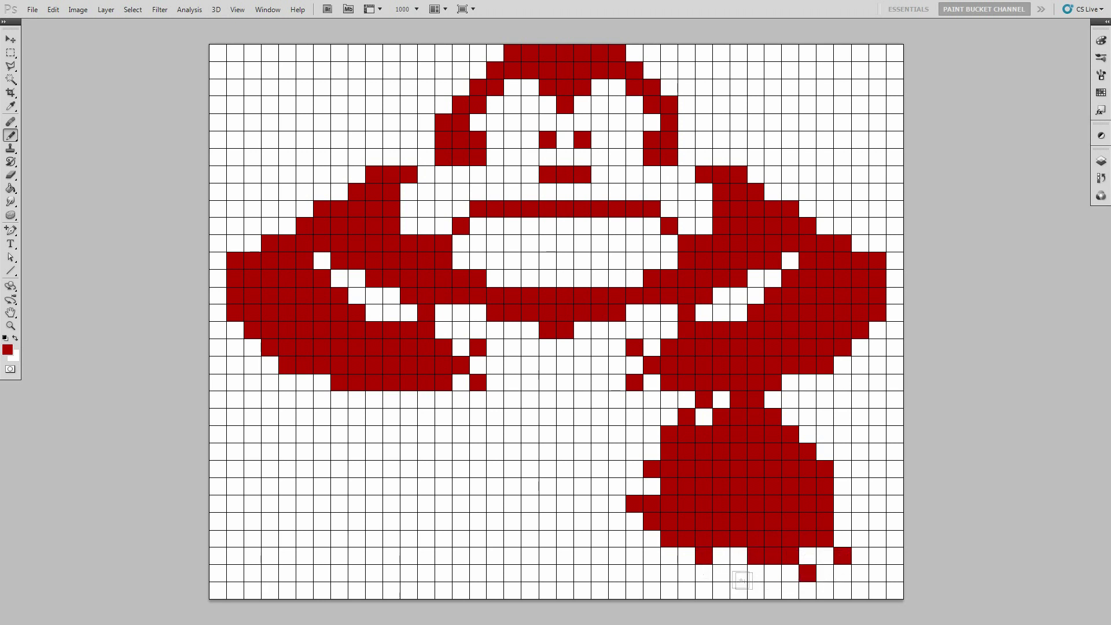
# Paint the broken line between the legs in row 26, columns 16–17, 19, 21–22 and 24–25, plus column 22 in row 25.
pyautogui.click(617, 487)
pyautogui.click(582, 470)
pyautogui.click(582, 487)
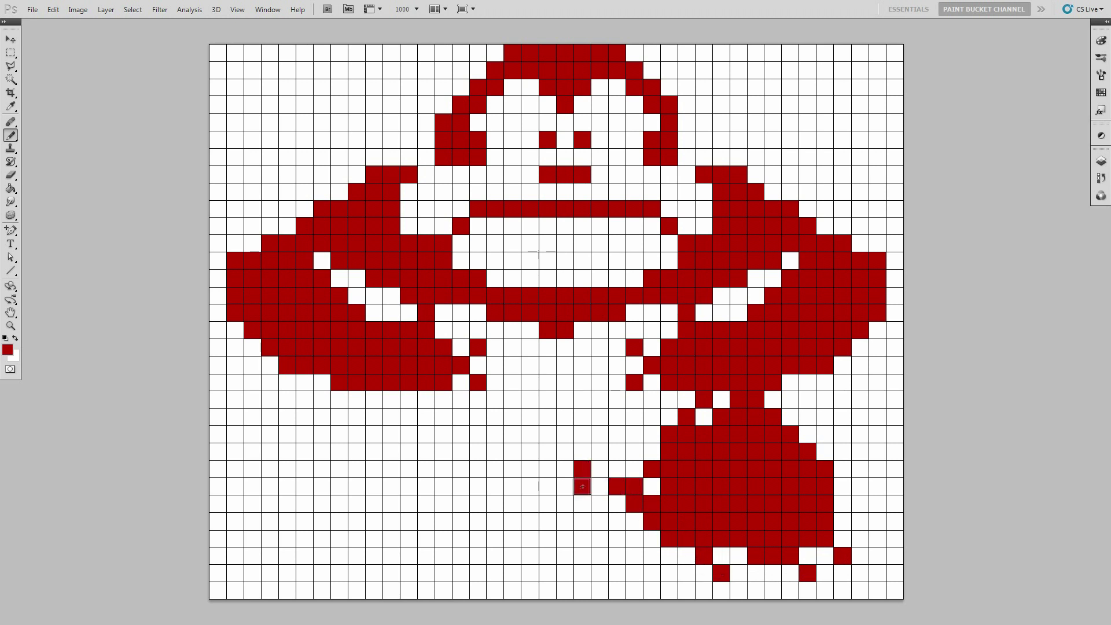
pyautogui.click(564, 487)
pyautogui.click(530, 487)
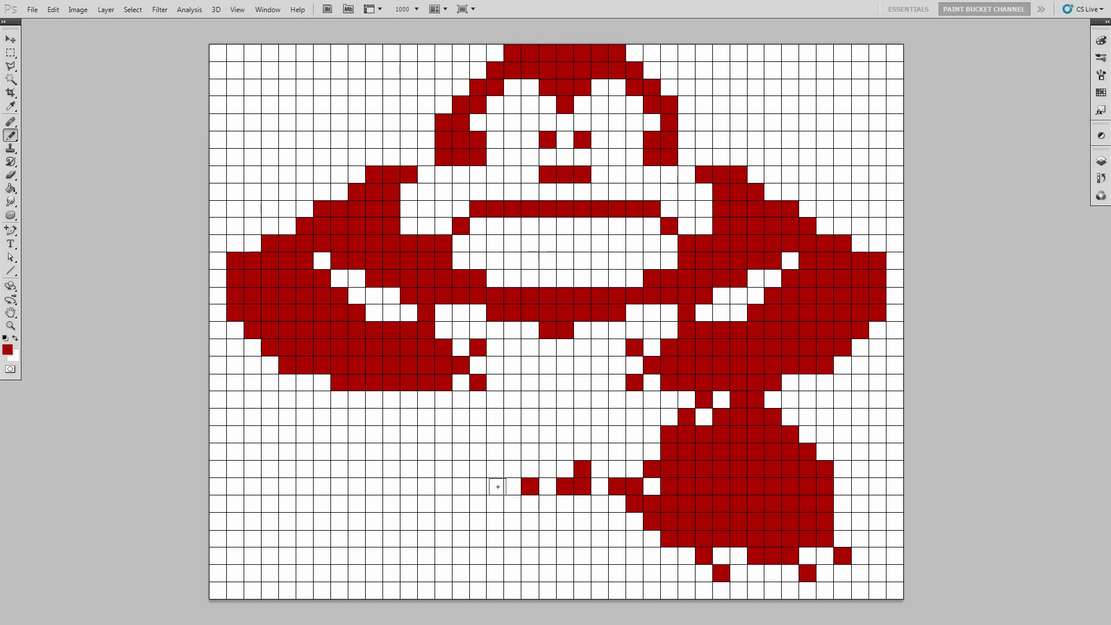
pyautogui.click(479, 488)
# Paint the top of the left leg in row 21, columns 9–10 and 12, and row 22, columns 8–11 and 13.
pyautogui.click(357, 400)
pyautogui.click(374, 400)
pyautogui.click(408, 400)
pyautogui.click(339, 416)
pyautogui.click(356, 416)
pyautogui.click(374, 417)
pyautogui.click(391, 417)
pyautogui.click(426, 416)
# Fill row 23 of the left leg with eight cells in columns 7–14.
pyautogui.click(327, 435)
pyautogui.click(339, 435)
pyautogui.click(356, 434)
pyautogui.click(374, 435)
pyautogui.click(392, 435)
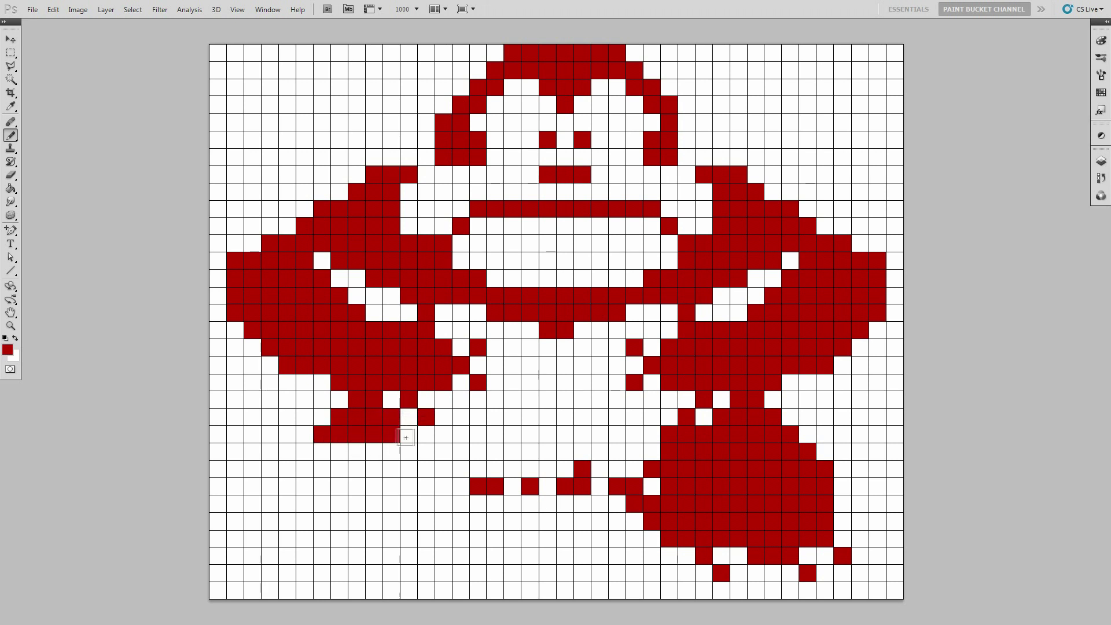
pyautogui.click(409, 434)
pyautogui.click(426, 435)
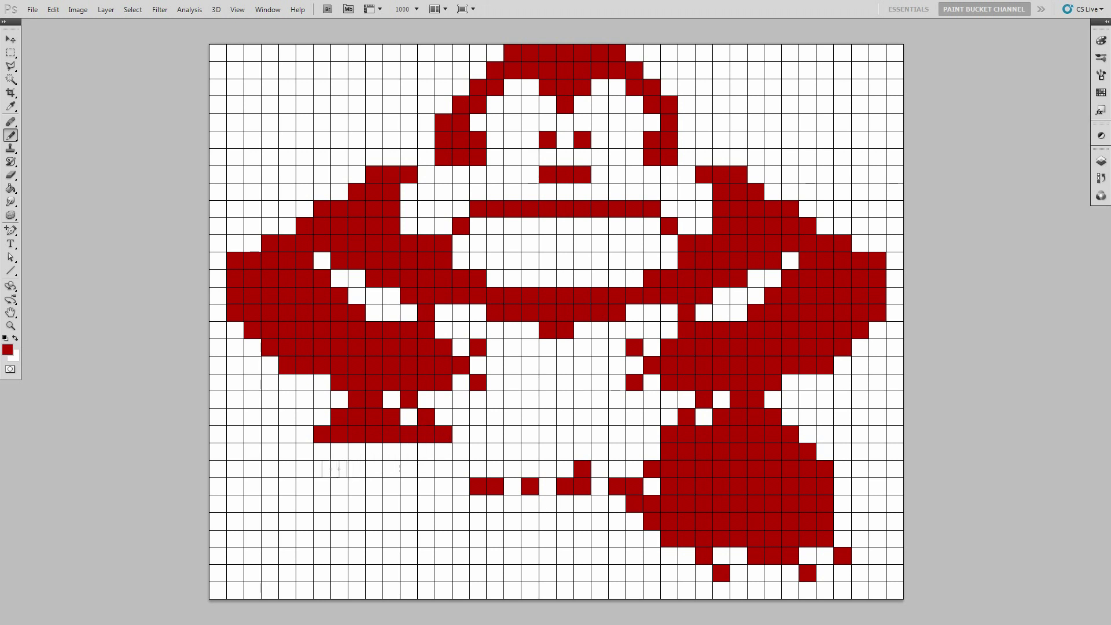
# Fill row 24 of the left leg with nine cells in columns 6–14.
pyautogui.click(304, 452)
pyautogui.click(322, 452)
pyautogui.click(339, 452)
pyautogui.click(357, 452)
pyautogui.click(374, 452)
pyautogui.click(391, 453)
pyautogui.click(408, 452)
pyautogui.click(426, 452)
pyautogui.click(443, 452)
# Fill row 25 of the left leg with eleven cells in columns 5–15.
pyautogui.click(287, 469)
pyautogui.click(305, 470)
pyautogui.click(321, 470)
pyautogui.click(339, 469)
pyautogui.click(357, 470)
pyautogui.click(374, 470)
pyautogui.click(391, 469)
pyautogui.click(408, 470)
pyautogui.click(426, 469)
pyautogui.click(443, 470)
pyautogui.click(460, 469)
# Fill row 26 of the left leg in columns 5–14, leaving column 15 white.
pyautogui.click(287, 487)
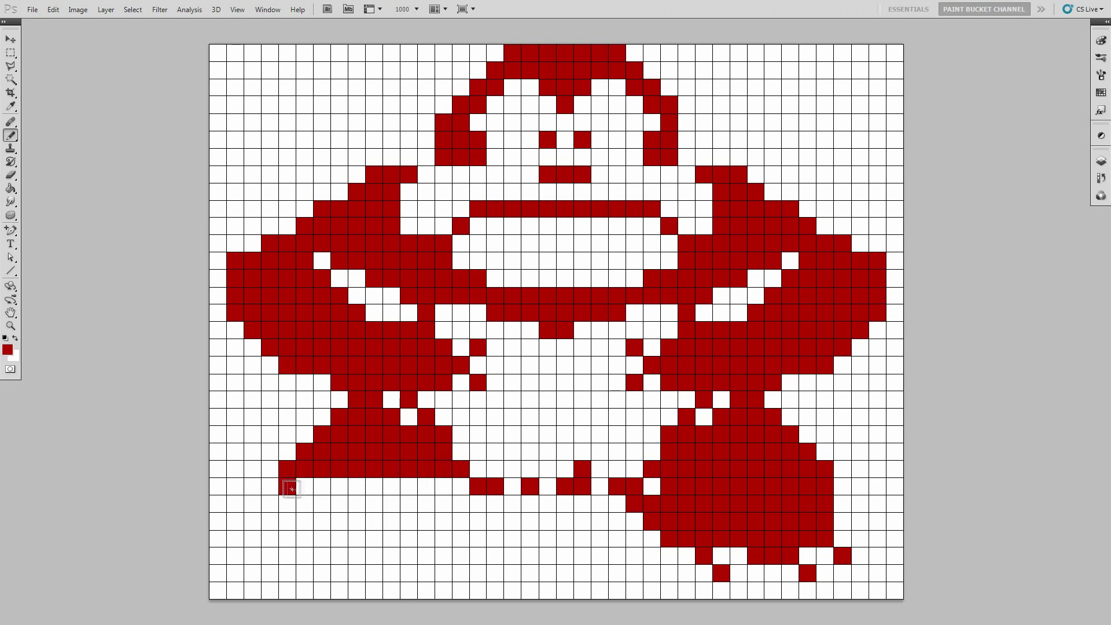
pyautogui.click(322, 487)
pyautogui.click(339, 486)
pyautogui.click(357, 487)
pyautogui.click(374, 487)
pyautogui.click(391, 487)
pyautogui.click(408, 487)
pyautogui.click(426, 487)
pyautogui.click(443, 487)
# Fill row 27 of the left leg with twelve cells in columns 5–16.
pyautogui.click(289, 504)
pyautogui.click(304, 504)
pyautogui.click(321, 504)
pyautogui.click(342, 505)
pyautogui.click(356, 504)
pyautogui.click(374, 504)
pyautogui.click(392, 504)
pyautogui.click(409, 504)
pyautogui.click(426, 505)
pyautogui.click(443, 504)
pyautogui.click(460, 504)
pyautogui.click(475, 504)
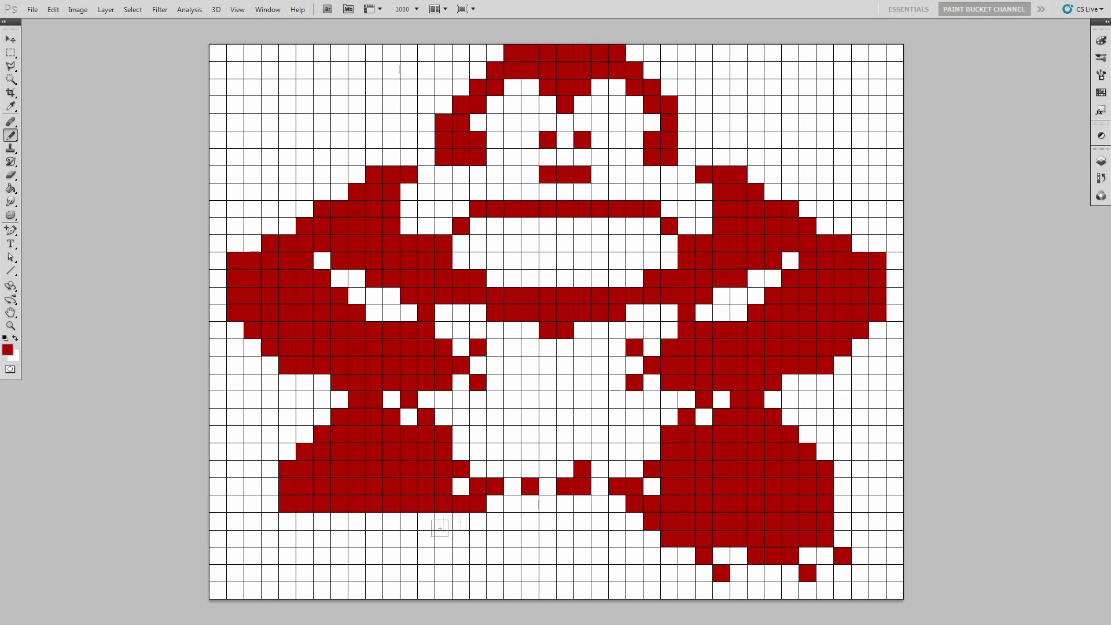
# Fill row 28 of the left leg with eleven cells in columns 5–15.
pyautogui.click(287, 522)
pyautogui.click(305, 522)
pyautogui.click(322, 521)
pyautogui.click(340, 522)
pyautogui.click(357, 522)
pyautogui.click(374, 521)
pyautogui.click(391, 521)
pyautogui.click(408, 522)
pyautogui.click(426, 521)
pyautogui.click(444, 521)
pyautogui.click(460, 521)
# Fill row 29 of the left leg with ten cells in columns 5–14.
pyautogui.click(304, 539)
pyautogui.click(322, 539)
pyautogui.click(339, 538)
pyautogui.click(356, 539)
pyautogui.click(374, 539)
pyautogui.click(391, 539)
pyautogui.click(409, 539)
pyautogui.click(426, 538)
pyautogui.click(444, 539)
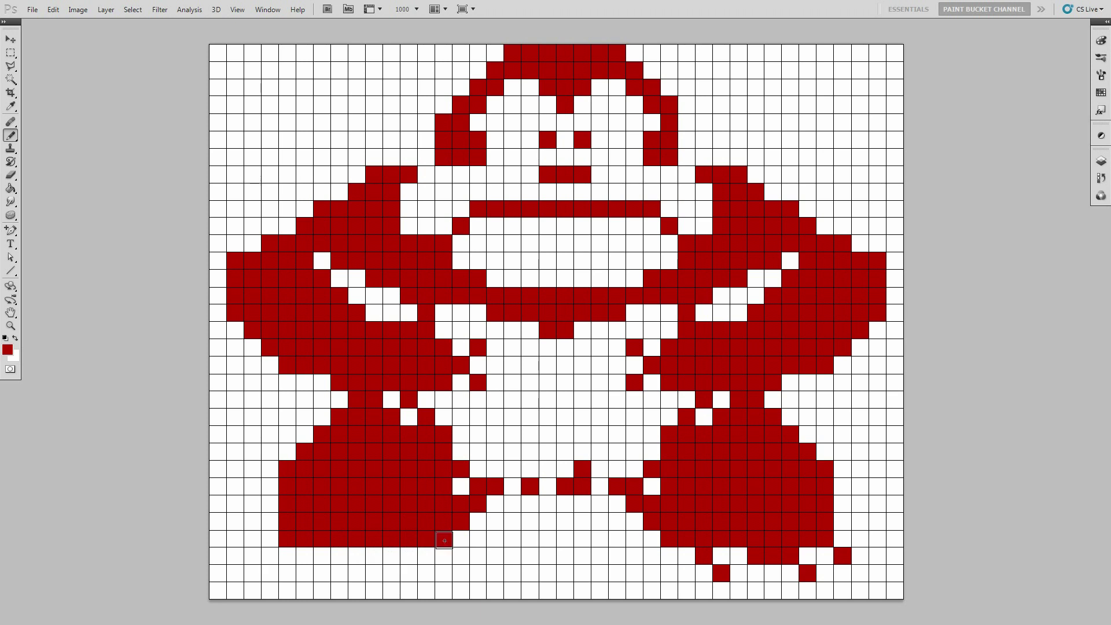
# Paint the left foot's lower edge in row 30, columns 4, 7–9 and 12, with toe cells in row 31, columns 6 and 11.
pyautogui.click(409, 556)
pyautogui.click(391, 573)
pyautogui.click(357, 556)
pyautogui.click(305, 573)
pyautogui.click(270, 556)
# Set the foreground colour to light orange with the hex value ffb855.
pyautogui.click(7, 350)
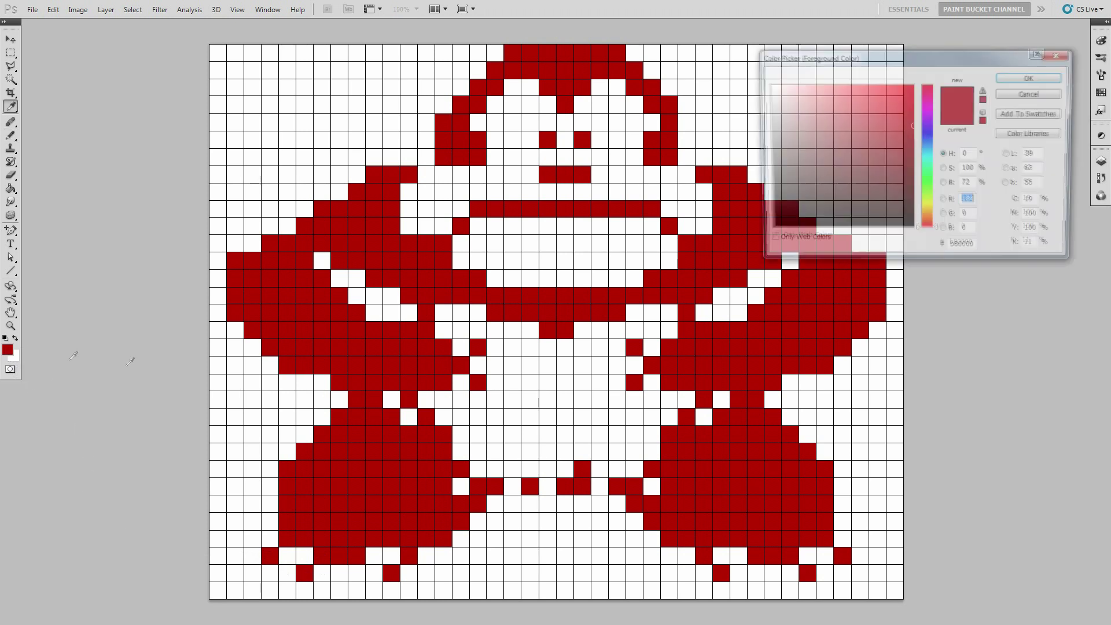
pyautogui.press('BackSpace')
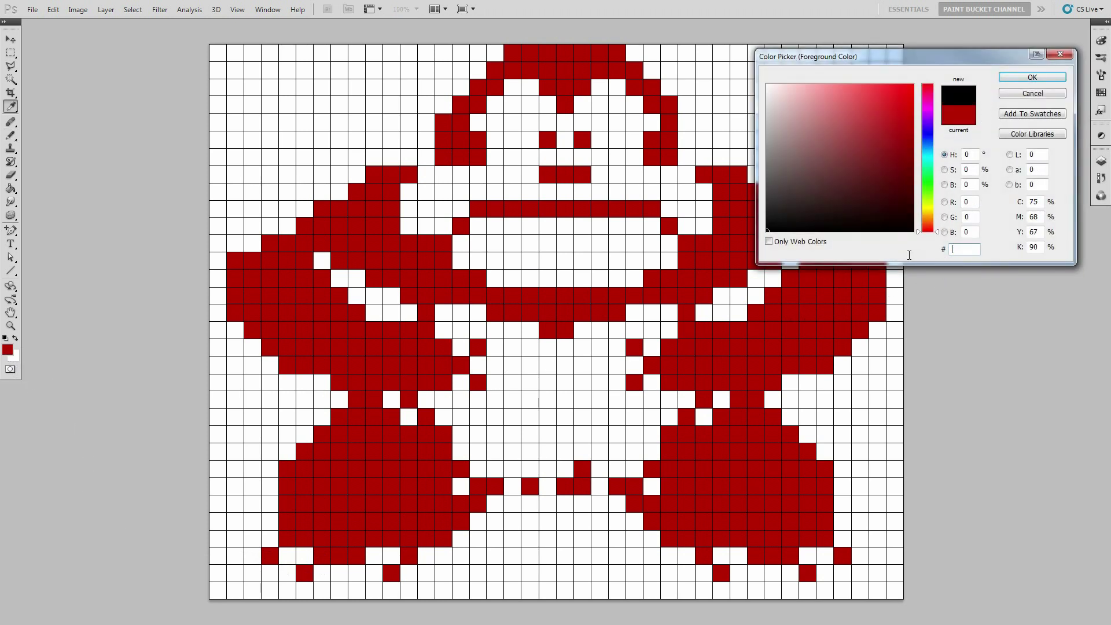
pyautogui.write('ffb8')
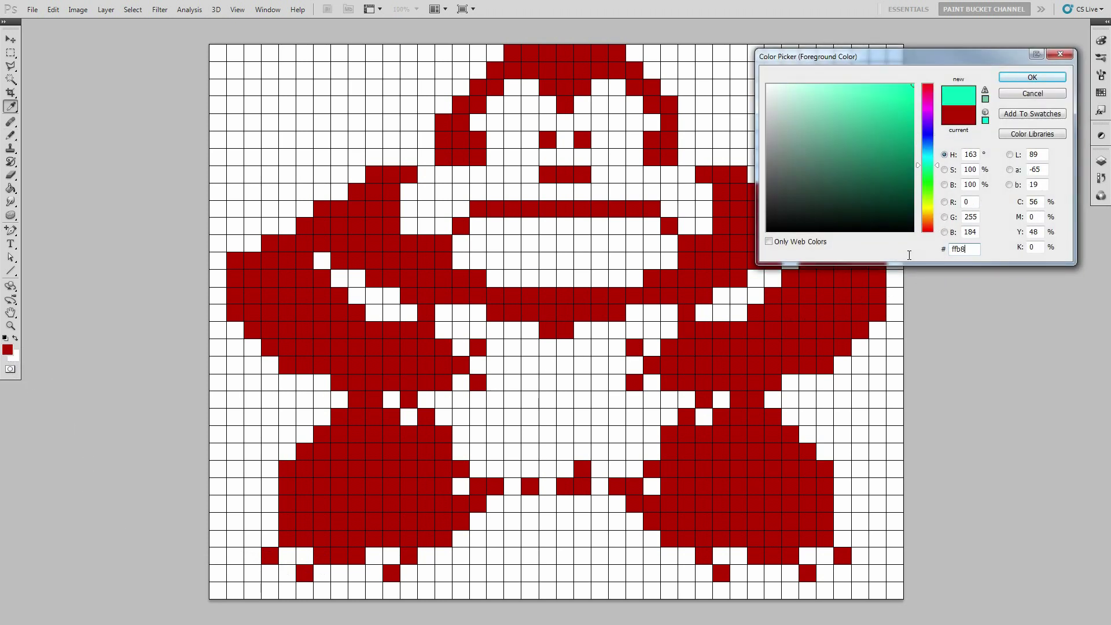
pyautogui.write('55')
pyautogui.press('Return')
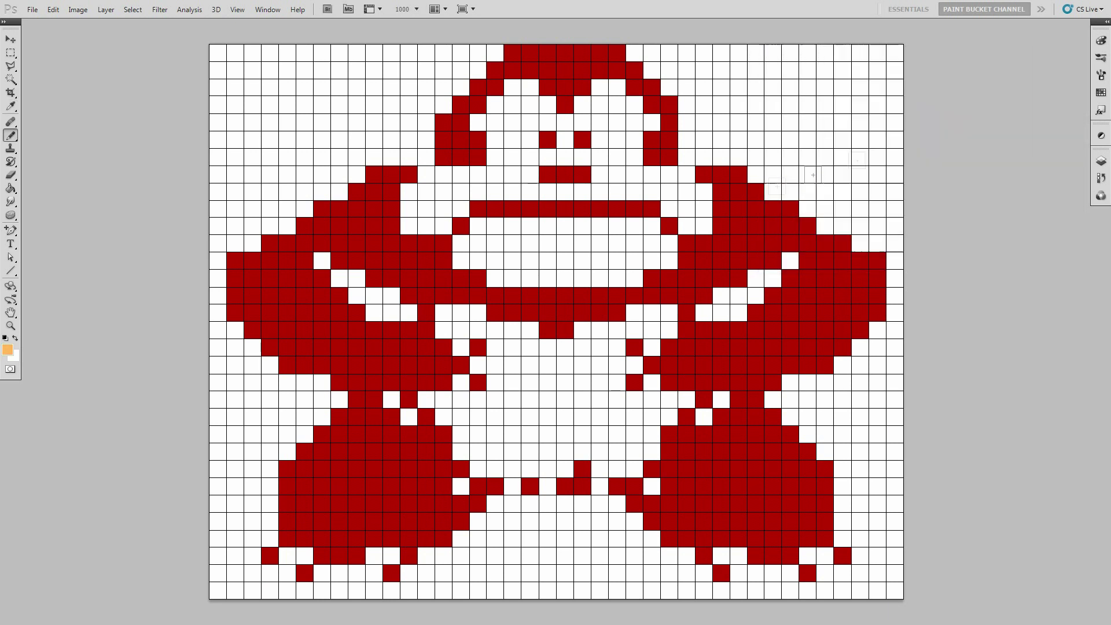
# Fill the upper face orange in rows 3–5 around the dark red brow, leaving the white eye cells in columns 19–20 and 22–23 of row 5.
pyautogui.click(525, 88)
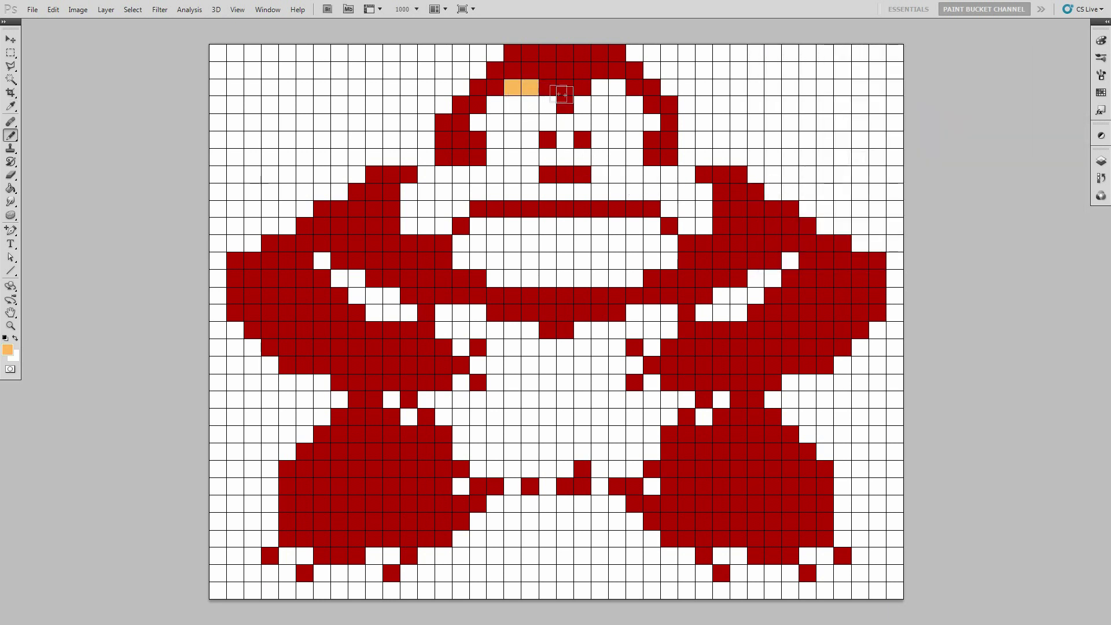
pyautogui.click(600, 88)
pyautogui.moveTo(496, 106); pyautogui.dragTo(635, 106)
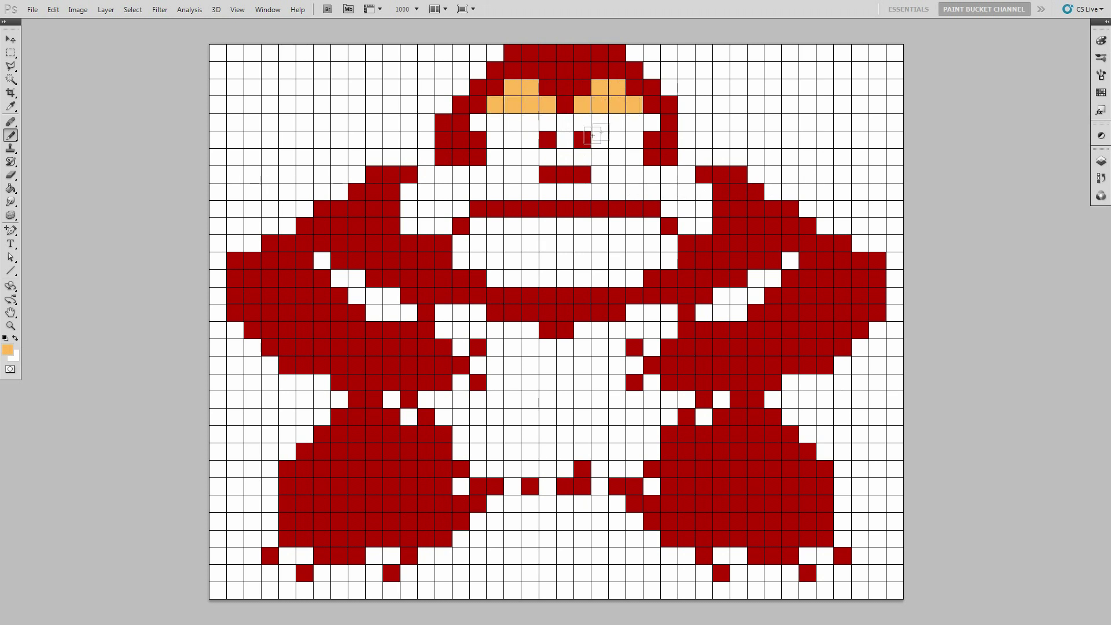
pyautogui.moveTo(476, 122); pyautogui.dragTo(519, 125)
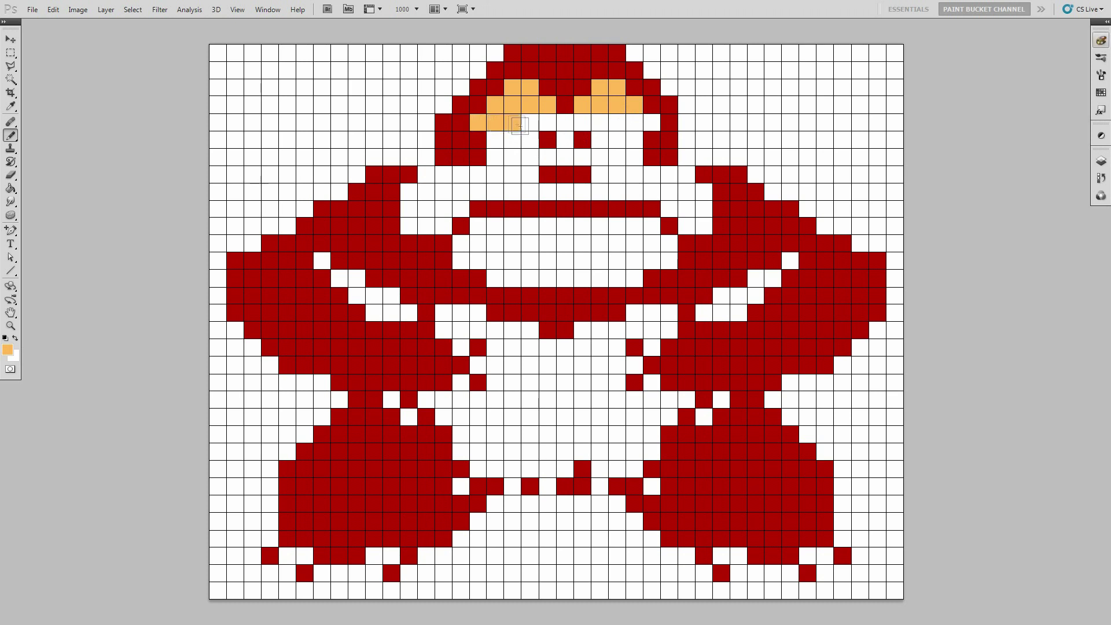
pyautogui.click(564, 122)
pyautogui.click(615, 123)
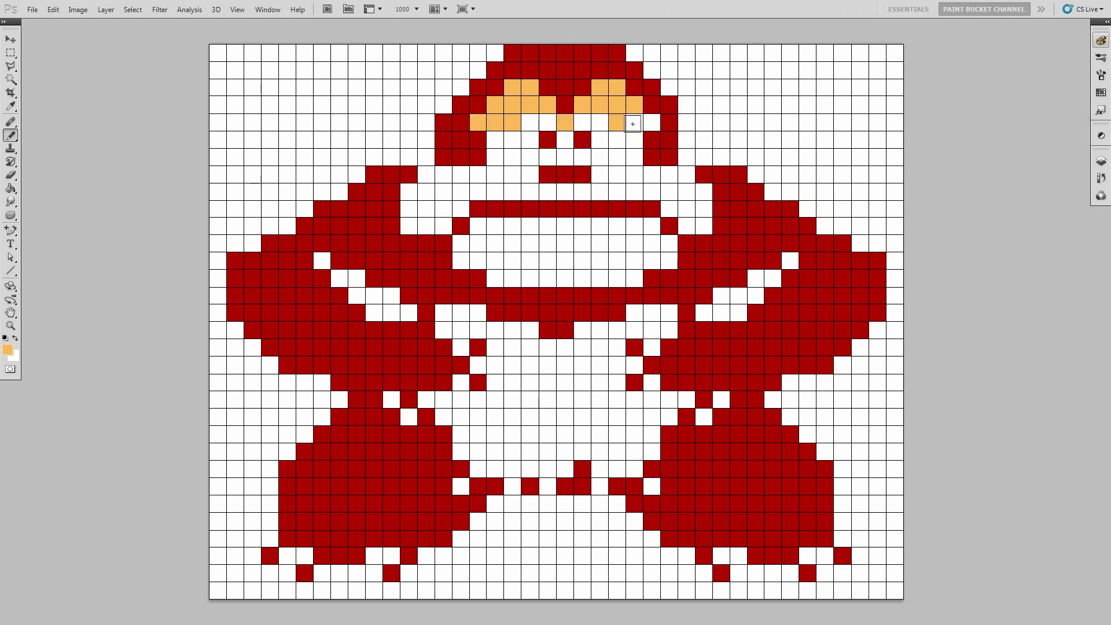
pyautogui.click(651, 125)
# Fill the lower face orange in row 6, columns 17–18, 21 and 24–25, and across row 7, columns 17–25.
pyautogui.moveTo(496, 141); pyautogui.dragTo(514, 141)
pyautogui.click(565, 141)
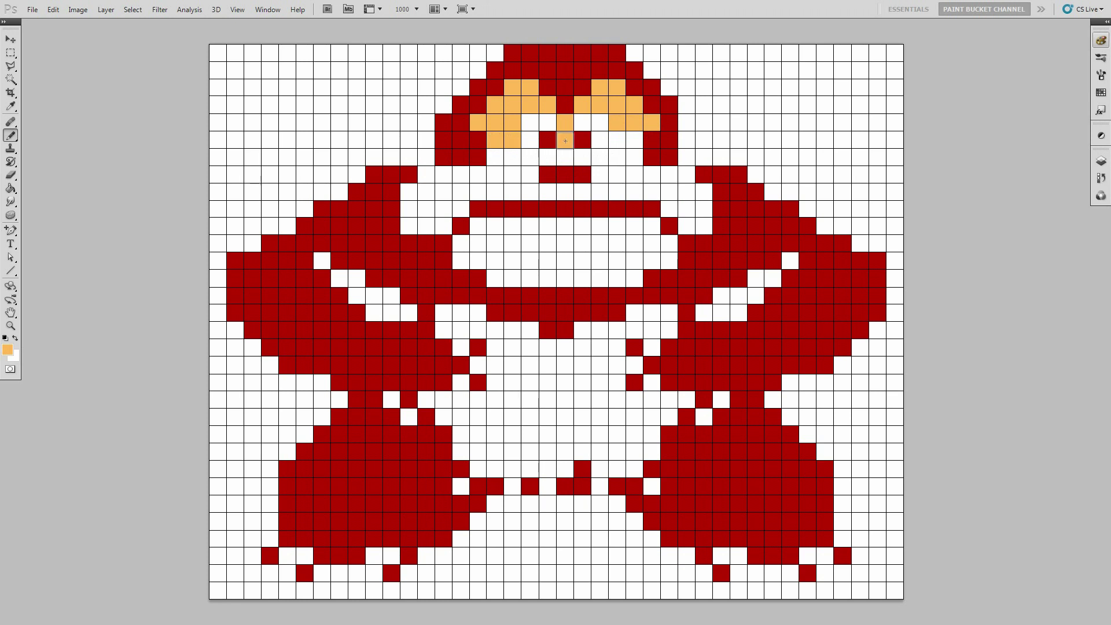
pyautogui.click(616, 141)
pyautogui.click(635, 141)
pyautogui.click(496, 157)
pyautogui.click(511, 158)
pyautogui.moveTo(540, 158); pyautogui.dragTo(635, 158)
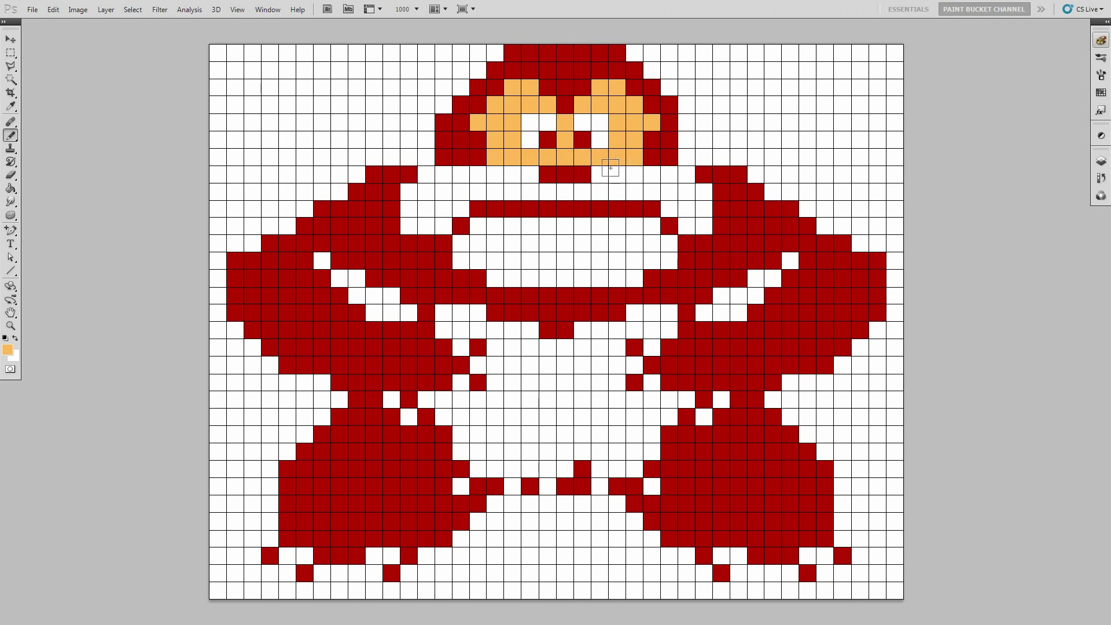
# Paint the orange block beside the head's left edge: columns 12–13 in row 5 and columns 11–13 in rows 6 and 7.
pyautogui.click(409, 123)
pyautogui.click(427, 124)
pyautogui.click(392, 140)
pyautogui.click(410, 141)
pyautogui.click(426, 141)
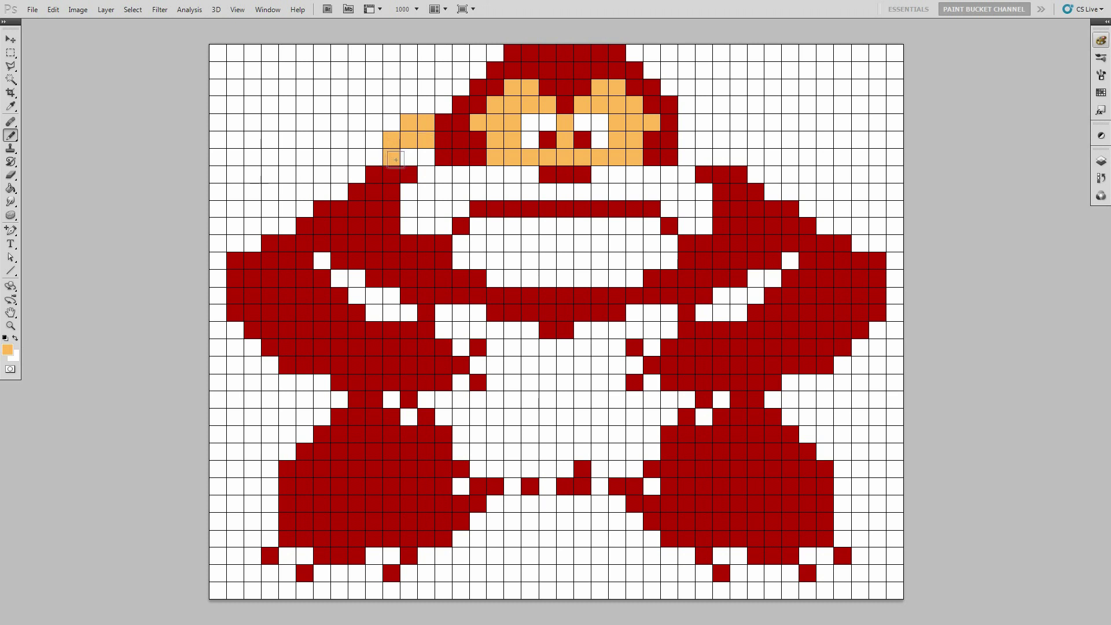
pyautogui.moveTo(408, 158); pyautogui.dragTo(426, 157)
# Paint the mirrored orange block beside the head's right edge: columns 28–29 in row 5 and columns 28–30 in rows 6 and 7.
pyautogui.click(683, 119)
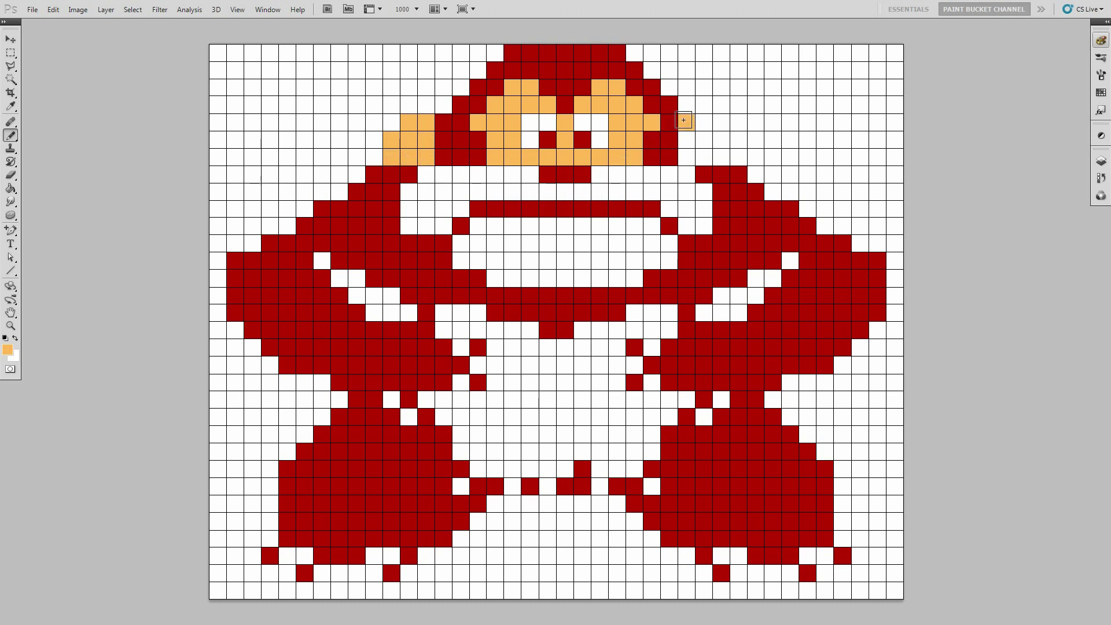
pyautogui.click(702, 123)
pyautogui.click(689, 140)
pyautogui.click(717, 140)
pyautogui.click(687, 157)
pyautogui.click(704, 155)
pyautogui.click(721, 157)
# Fill row 8 orange on both sides of the nose, in columns 13–19 and columns 23–28.
pyautogui.click(429, 177)
pyautogui.click(444, 175)
pyautogui.click(462, 176)
pyautogui.click(478, 176)
pyautogui.click(495, 176)
pyautogui.click(512, 176)
pyautogui.click(530, 176)
pyautogui.click(599, 176)
pyautogui.click(616, 176)
pyautogui.click(634, 176)
pyautogui.click(651, 176)
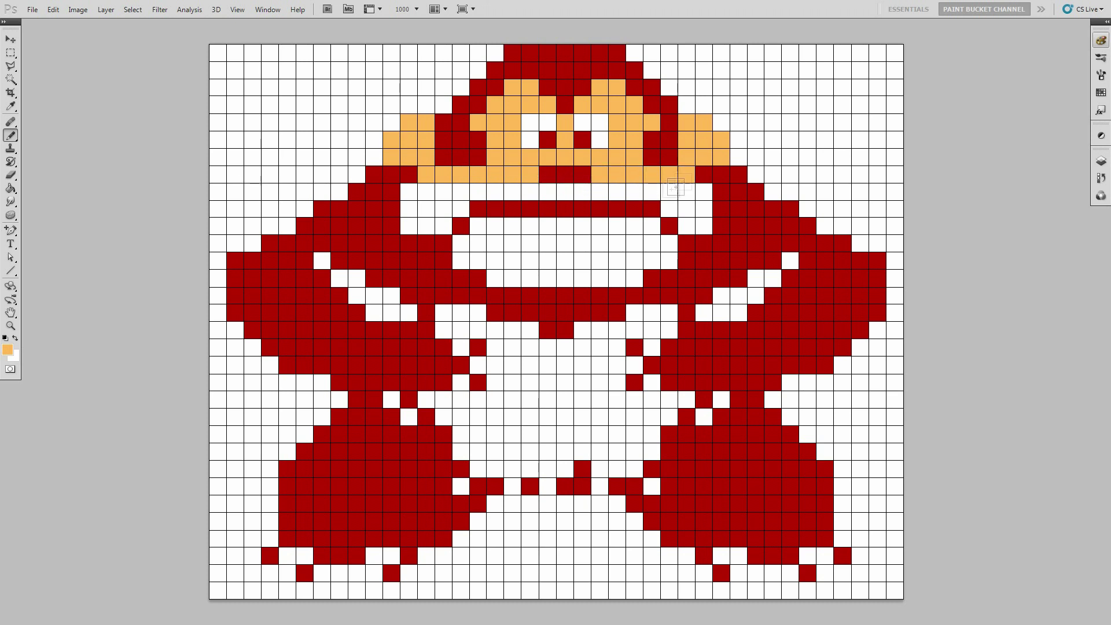
# Fill row 9 of the muzzle orange, from column 12 through column 29.
pyautogui.click(408, 192)
pyautogui.click(443, 193)
pyautogui.click(460, 193)
pyautogui.click(477, 193)
pyautogui.click(494, 193)
pyautogui.click(512, 193)
pyautogui.click(530, 192)
pyautogui.click(547, 193)
pyautogui.click(565, 193)
pyautogui.click(580, 192)
pyautogui.click(615, 193)
pyautogui.click(634, 192)
pyautogui.click(651, 193)
pyautogui.click(668, 192)
pyautogui.click(686, 193)
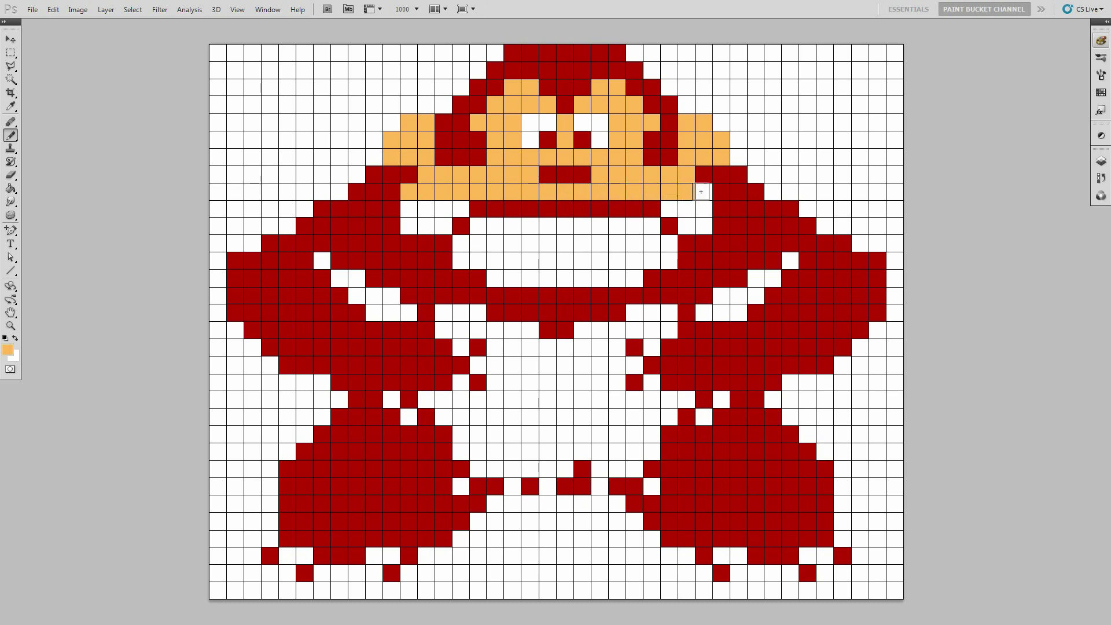
pyautogui.click(704, 193)
# Paint the right cheek orange in columns 27–29 of row 10 and columns 28–29 of row 11.
pyautogui.click(703, 227)
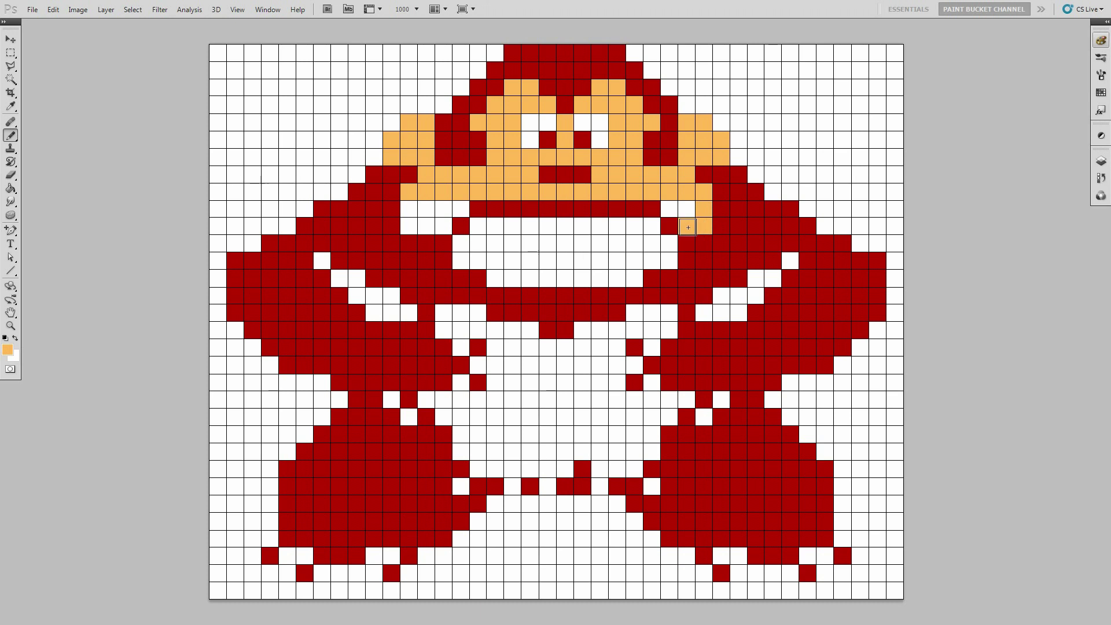
pyautogui.click(685, 210)
pyautogui.click(669, 210)
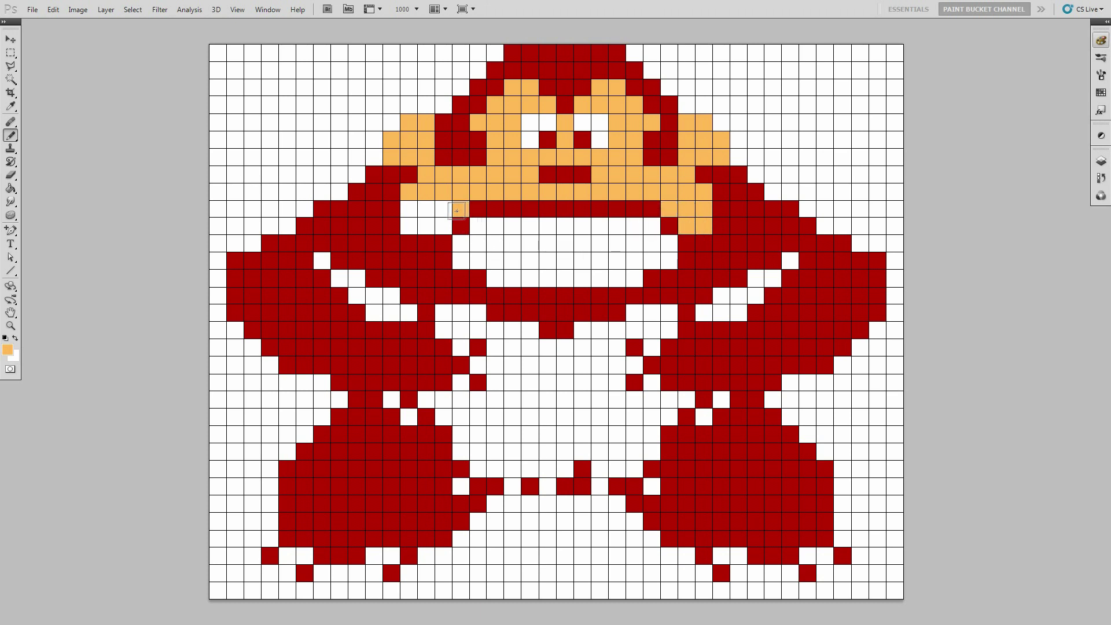
# Paint the left cheek orange in columns 12–15 of row 10 and columns 12–14 of row 11.
pyautogui.click(444, 210)
pyautogui.click(427, 210)
pyautogui.click(409, 210)
pyautogui.click(409, 228)
pyautogui.click(426, 228)
pyautogui.click(444, 228)
# Fill the first row beneath the dark red mouth line orange: row 11, columns 16–26.
pyautogui.click(478, 228)
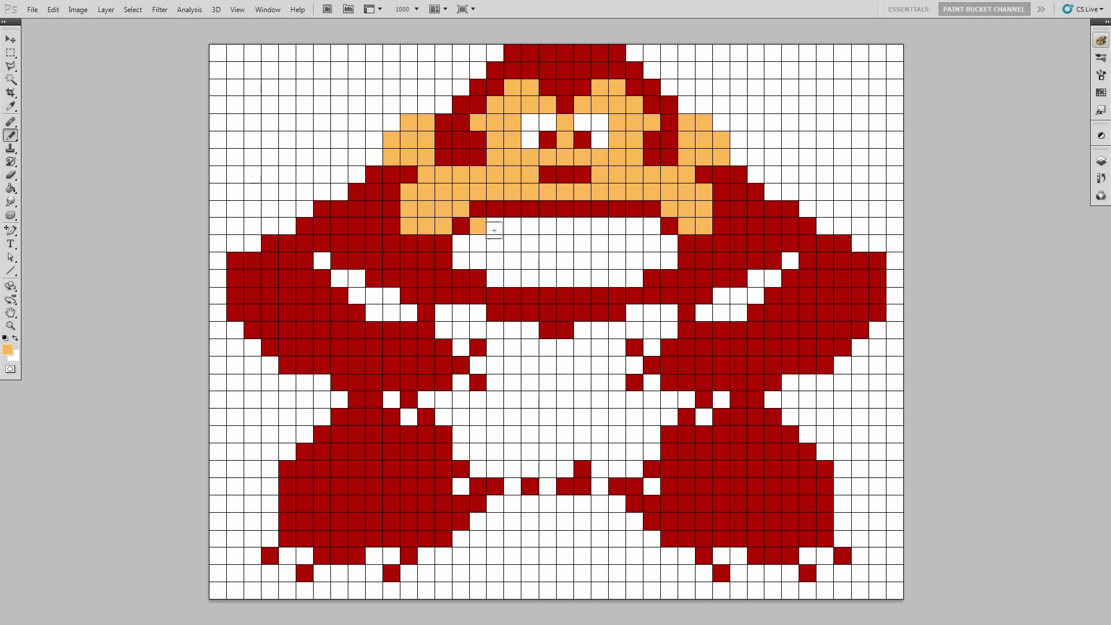
pyautogui.click(496, 228)
pyautogui.click(514, 227)
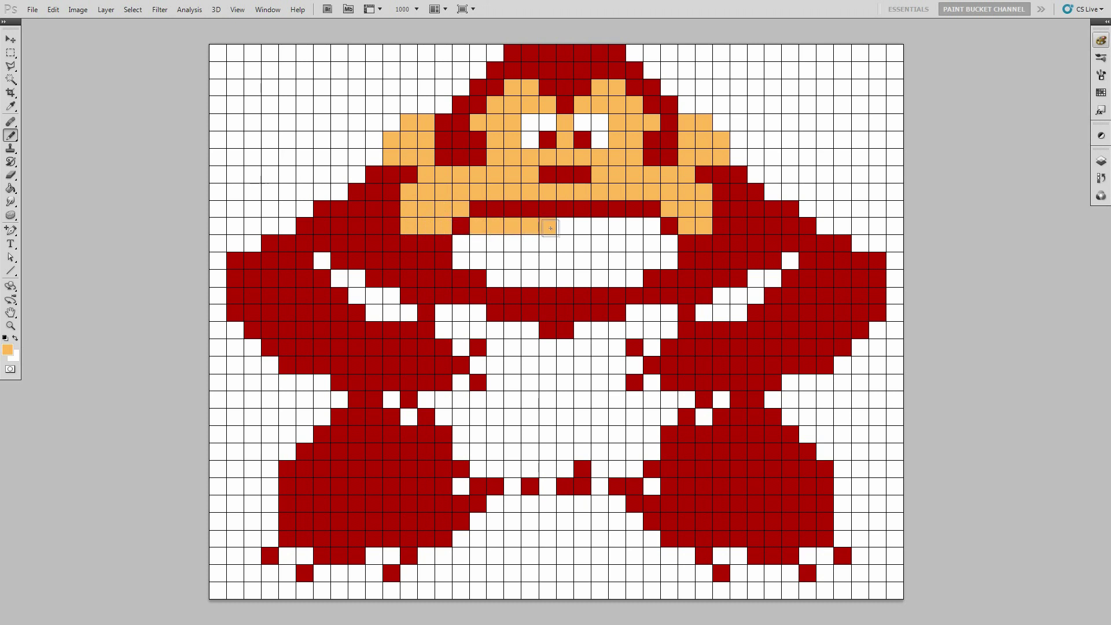
pyautogui.click(565, 228)
pyautogui.click(582, 228)
pyautogui.click(601, 227)
pyautogui.click(617, 227)
pyautogui.click(635, 227)
pyautogui.click(653, 227)
# Fill row 12 of the chin orange, from column 15 through column 27.
pyautogui.click(462, 245)
pyautogui.click(496, 245)
pyautogui.click(513, 245)
pyautogui.click(531, 245)
pyautogui.click(548, 245)
pyautogui.click(565, 245)
pyautogui.click(583, 244)
pyautogui.click(600, 245)
pyautogui.click(617, 244)
pyautogui.click(635, 245)
pyautogui.click(652, 245)
pyautogui.click(670, 245)
# Fill row 13 of the chin orange, from column 15 through column 27.
pyautogui.click(462, 262)
pyautogui.click(479, 262)
pyautogui.click(496, 262)
pyautogui.click(513, 263)
pyautogui.click(531, 262)
pyautogui.click(548, 262)
pyautogui.click(565, 262)
pyautogui.click(600, 262)
pyautogui.click(617, 262)
pyautogui.click(635, 262)
pyautogui.click(653, 262)
pyautogui.click(670, 262)
# Finish the chin's bottom edge by filling row 14 orange in columns 17–25.
pyautogui.click(514, 280)
pyautogui.click(531, 279)
pyautogui.click(549, 280)
pyautogui.click(565, 279)
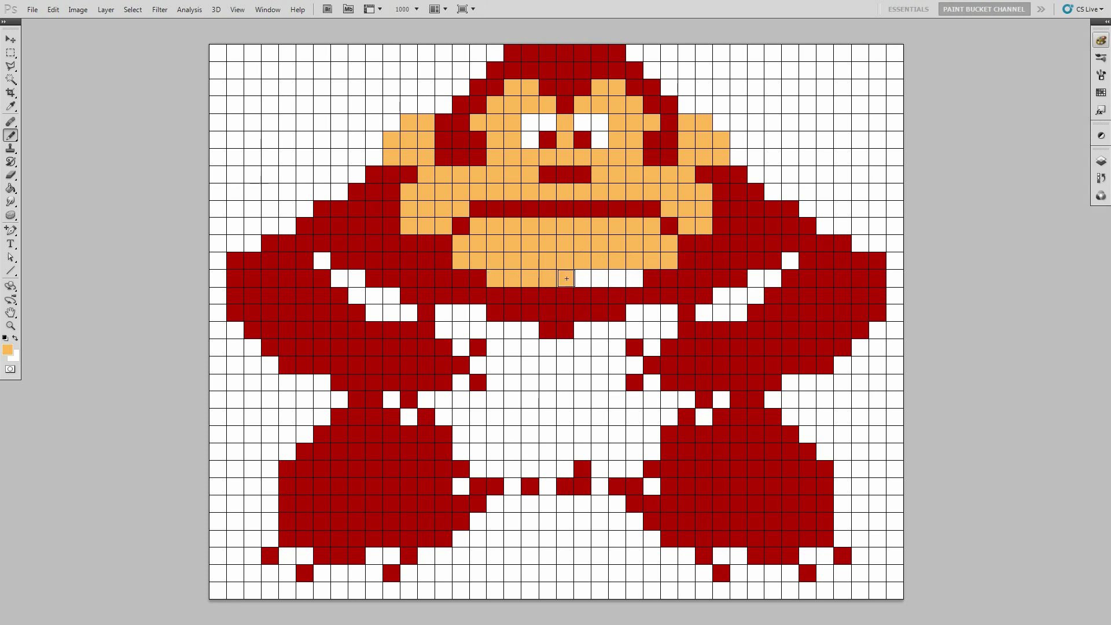
pyautogui.click(582, 279)
pyautogui.click(609, 280)
pyautogui.click(634, 279)
# Paint the upper left chest orange: columns 14–16 in row 16 and columns 14–18 in row 17.
pyautogui.click(445, 315)
pyautogui.click(461, 315)
pyautogui.click(478, 314)
pyautogui.click(447, 331)
pyautogui.click(461, 331)
pyautogui.click(478, 331)
pyautogui.click(496, 331)
pyautogui.click(512, 331)
# Fill the left chest orange in row 18, columns 15 and 17–19, and in row 19, columns 16–19.
pyautogui.click(461, 347)
pyautogui.click(495, 347)
pyautogui.click(512, 350)
pyautogui.click(530, 349)
pyautogui.click(479, 366)
pyautogui.click(496, 365)
pyautogui.click(513, 366)
pyautogui.click(530, 366)
# Paint the lower left chest orange: columns 15 and 17–19 in row 20 and columns 14–18 in row 21.
pyautogui.click(461, 383)
pyautogui.click(494, 382)
pyautogui.click(513, 383)
pyautogui.click(530, 384)
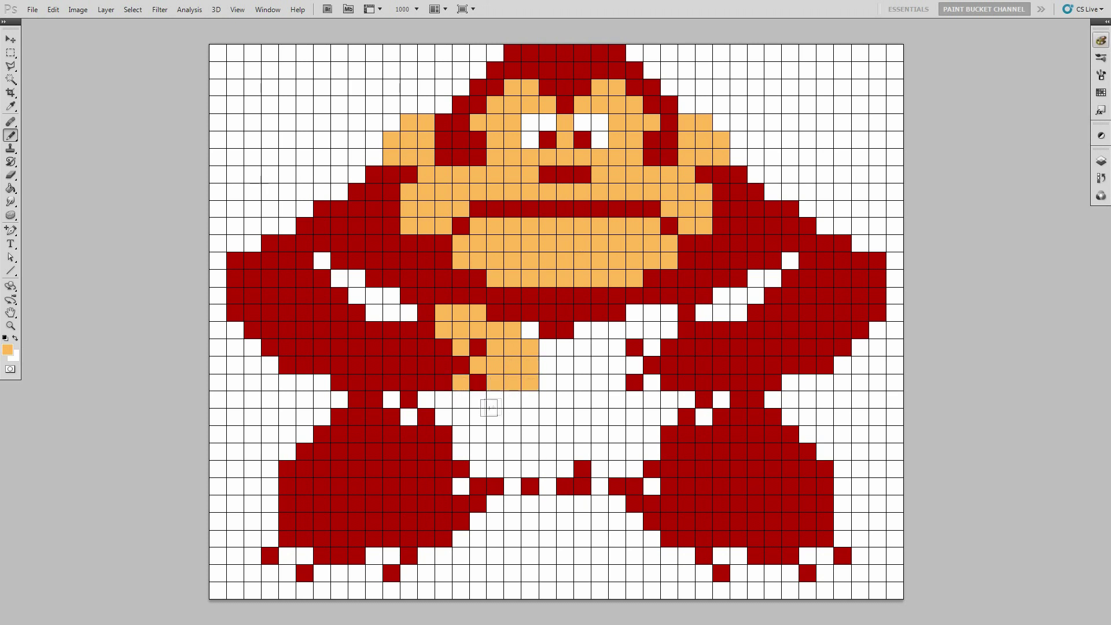
pyautogui.click(444, 400)
pyautogui.click(461, 401)
pyautogui.click(478, 401)
pyautogui.click(496, 401)
pyautogui.click(513, 401)
# Paint the upper right chest orange: columns 25–27 in row 16 and columns 23–27 in row 17.
pyautogui.click(669, 313)
pyautogui.click(652, 313)
pyautogui.click(635, 314)
pyautogui.click(669, 329)
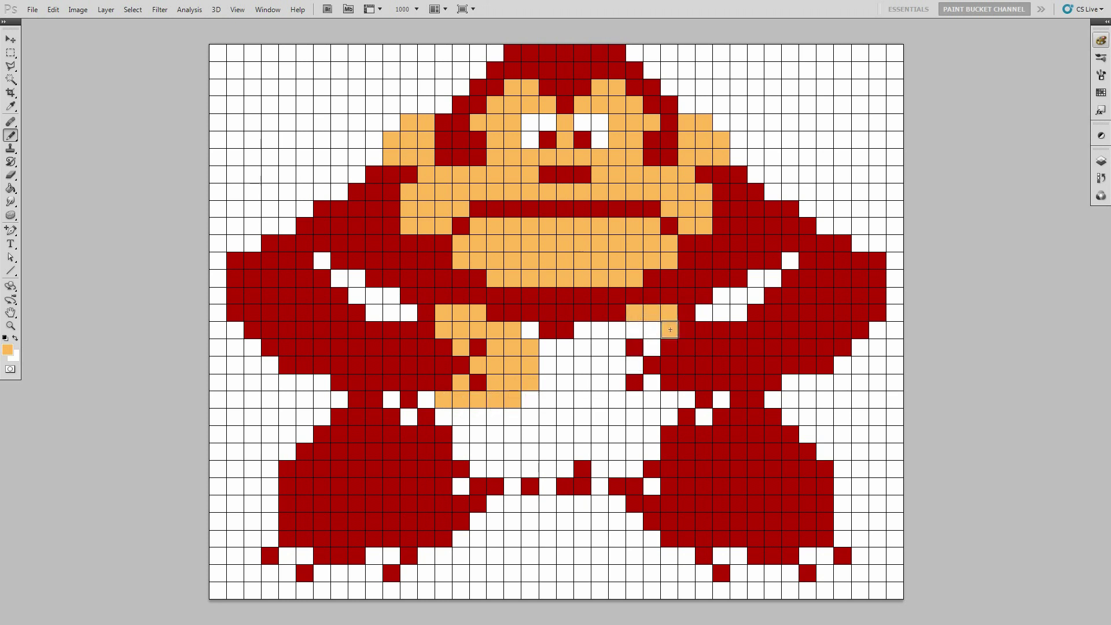
pyautogui.click(653, 330)
pyautogui.click(634, 330)
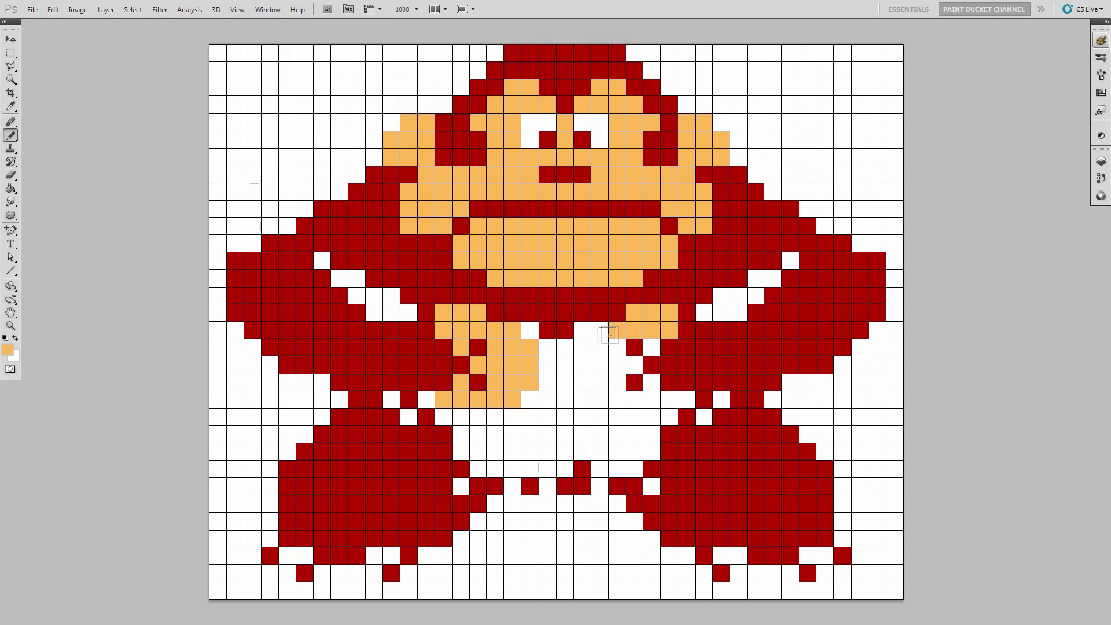
# Fill the right chest orange in row 18, columns 22–24 and 26, and in row 19, columns 22–25.
pyautogui.click(651, 348)
pyautogui.click(617, 348)
pyautogui.click(599, 347)
pyautogui.click(581, 348)
pyautogui.click(634, 366)
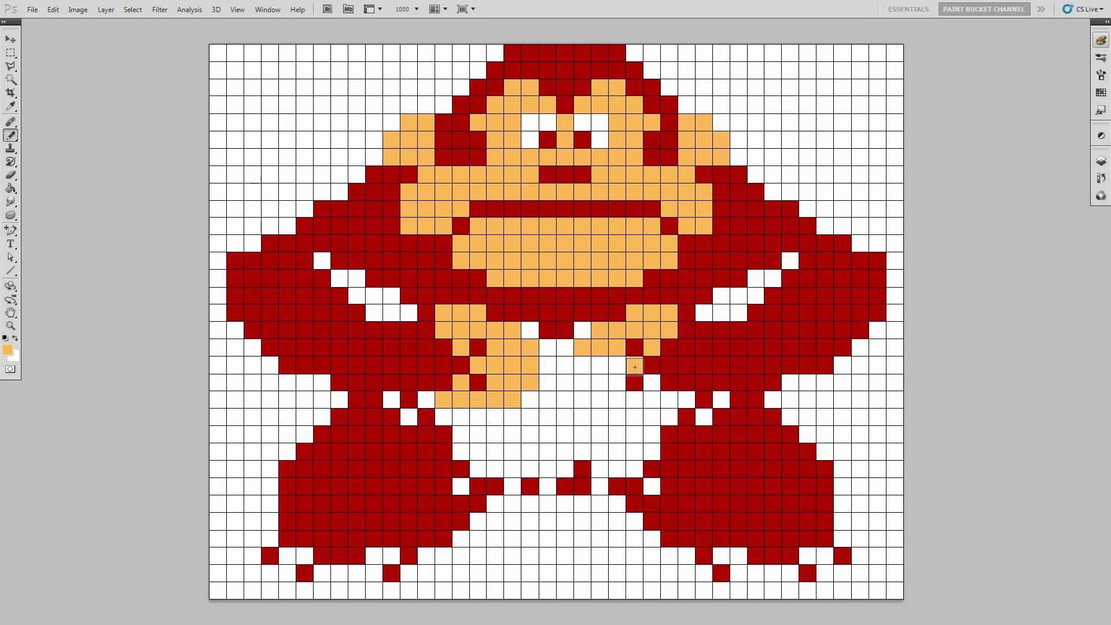
pyautogui.click(617, 365)
pyautogui.click(599, 365)
pyautogui.click(582, 365)
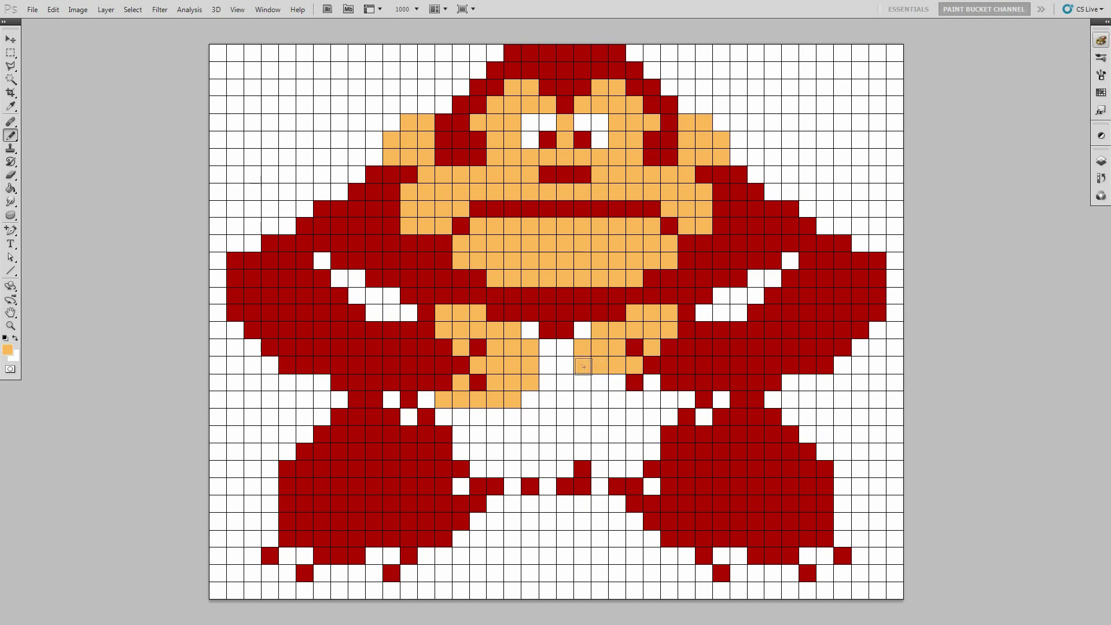
# Paint the lower right chest orange: columns 22–24 and 26 in row 20 and columns 23–27 in row 21.
pyautogui.click(652, 383)
pyautogui.click(617, 383)
pyautogui.click(599, 384)
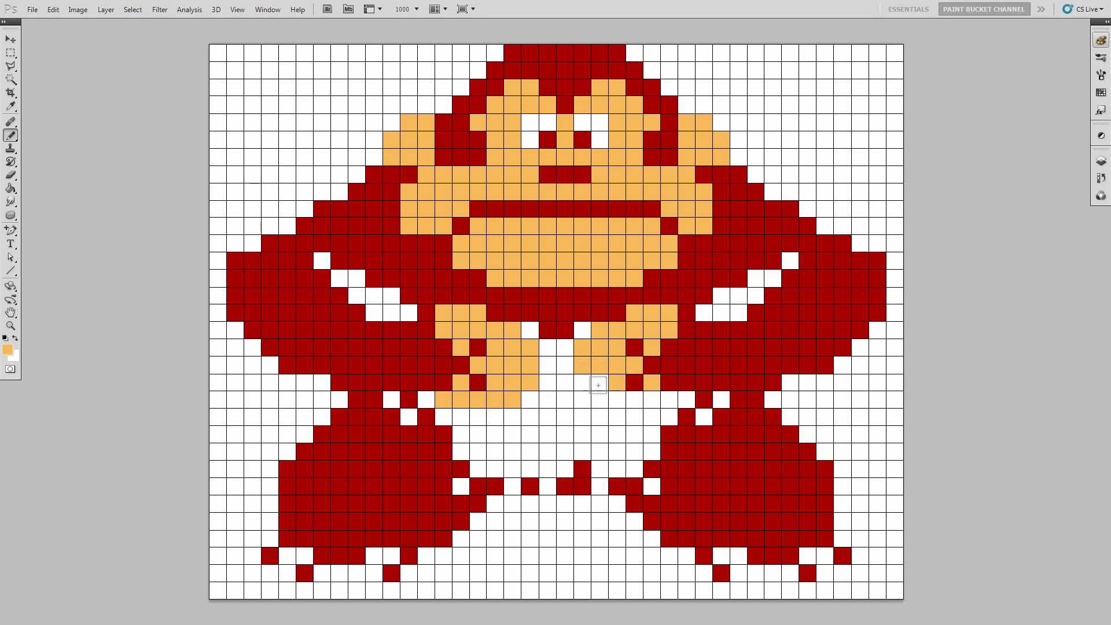
pyautogui.click(585, 386)
pyautogui.click(669, 400)
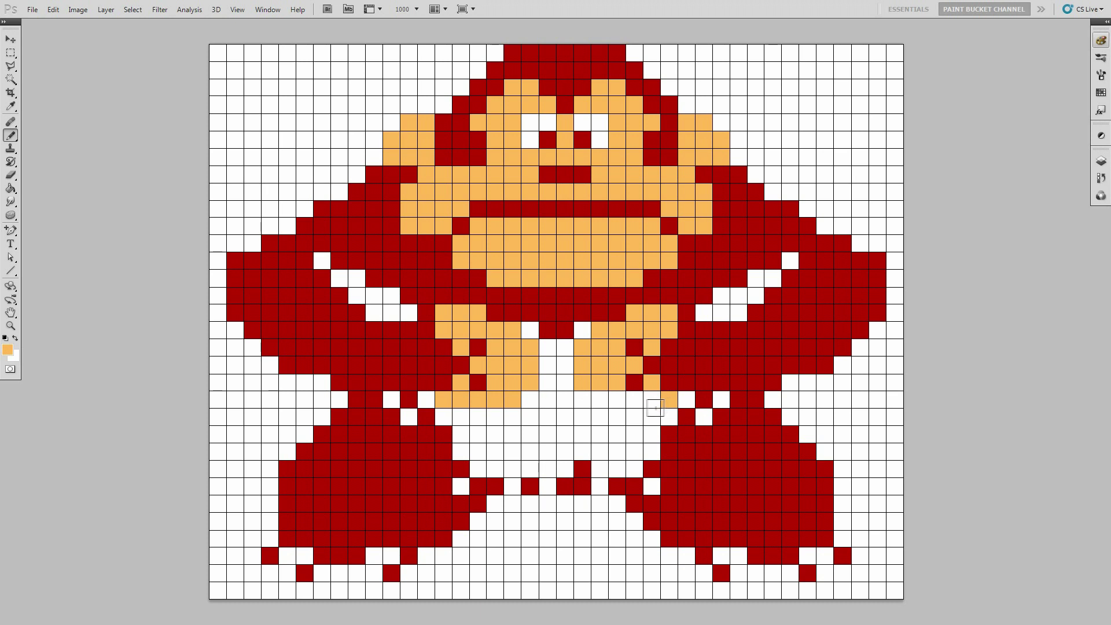
pyautogui.click(652, 400)
pyautogui.click(634, 400)
pyautogui.click(618, 400)
pyautogui.click(600, 400)
# Paint the center of the belly orange in row 21, columns 20–21, and row 22, columns 19–22.
pyautogui.click(565, 400)
pyautogui.click(548, 400)
pyautogui.click(537, 418)
pyautogui.click(551, 418)
pyautogui.click(567, 417)
pyautogui.click(582, 420)
# Fill row 23 of the belly orange, from column 16 through column 25.
pyautogui.click(496, 434)
pyautogui.click(513, 434)
pyautogui.click(530, 434)
pyautogui.click(547, 435)
pyautogui.click(566, 435)
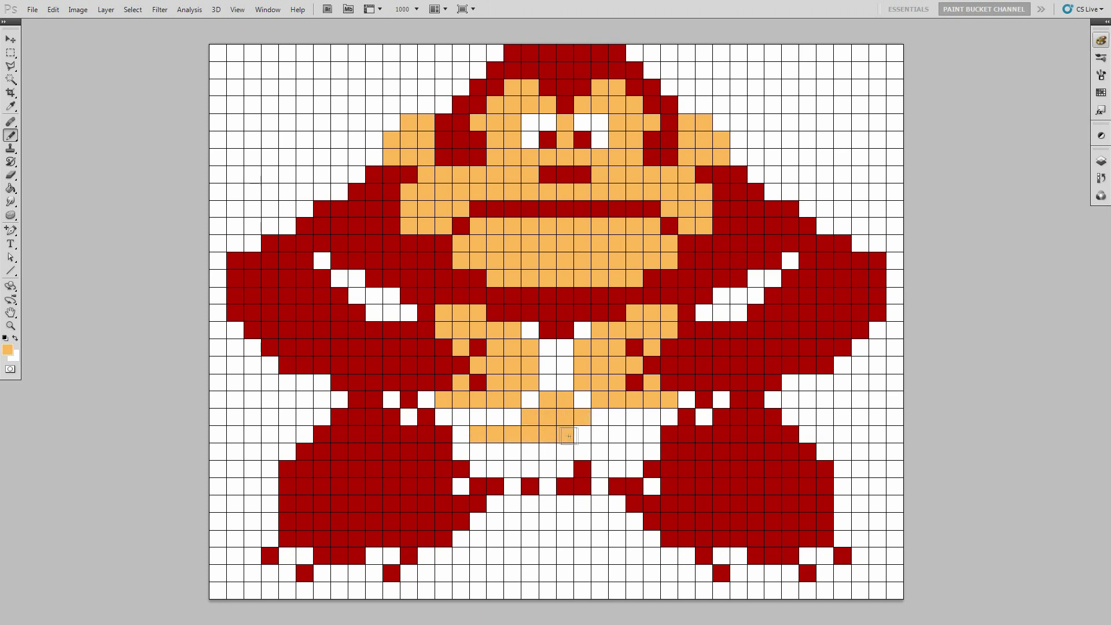
pyautogui.click(585, 433)
pyautogui.click(600, 434)
pyautogui.click(617, 436)
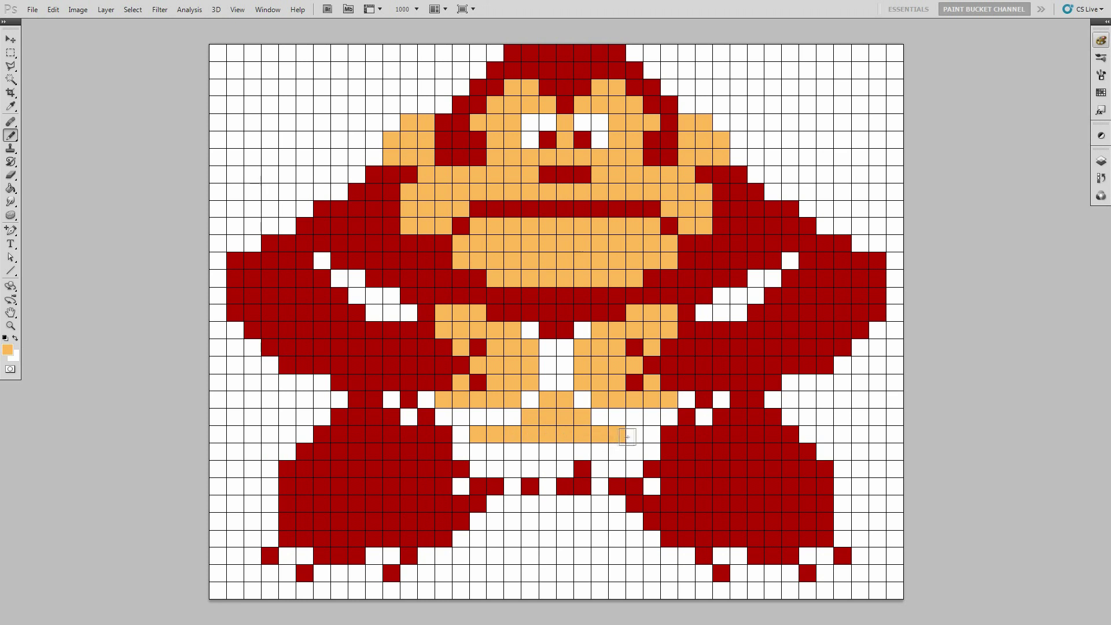
pyautogui.click(633, 435)
# Paint the belly's jagged lower edge orange: row 24, columns 16, 18, 20–21, 23 and 25; row 25, columns 17, 19, 21 and 24.
pyautogui.click(478, 451)
pyautogui.click(495, 452)
pyautogui.click(513, 452)
pyautogui.click(546, 452)
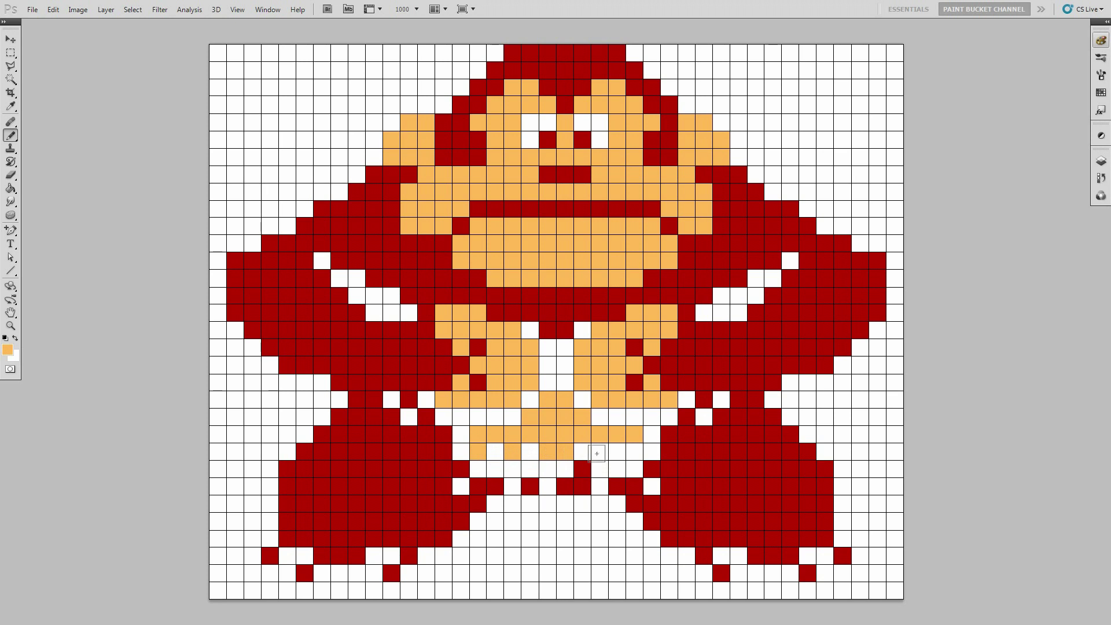
pyautogui.click(500, 472)
pyautogui.click(560, 471)
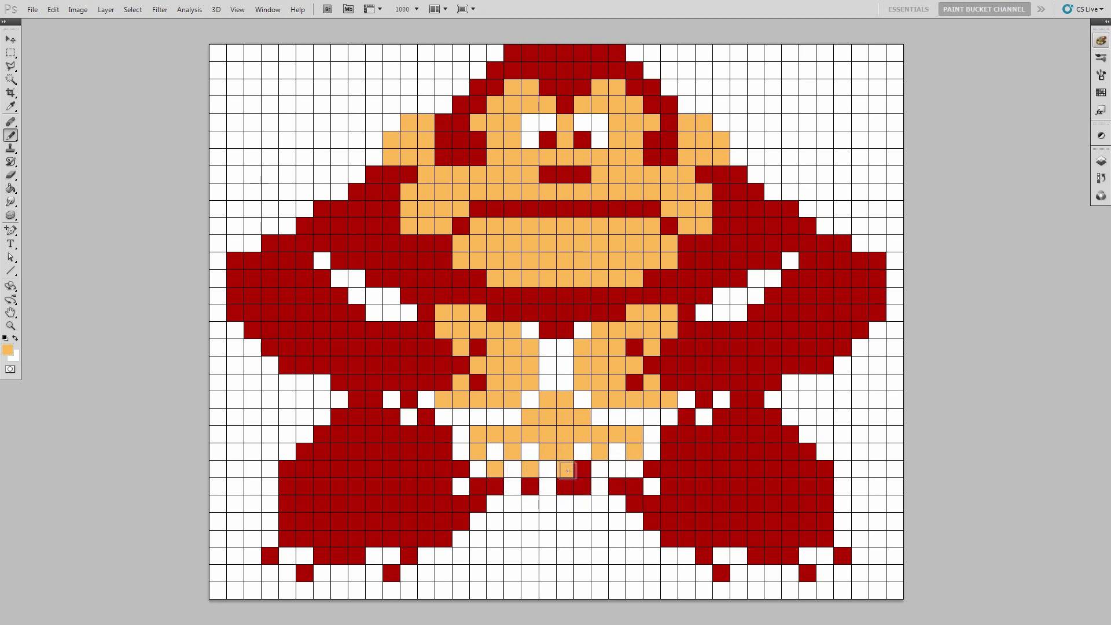
pyautogui.click(617, 471)
# Paint the top of the right foot orange in row 30, columns 28, 30–31, 35–36 and 38.
pyautogui.click(686, 555)
pyautogui.click(721, 556)
pyautogui.click(738, 555)
pyautogui.click(807, 556)
pyautogui.click(825, 555)
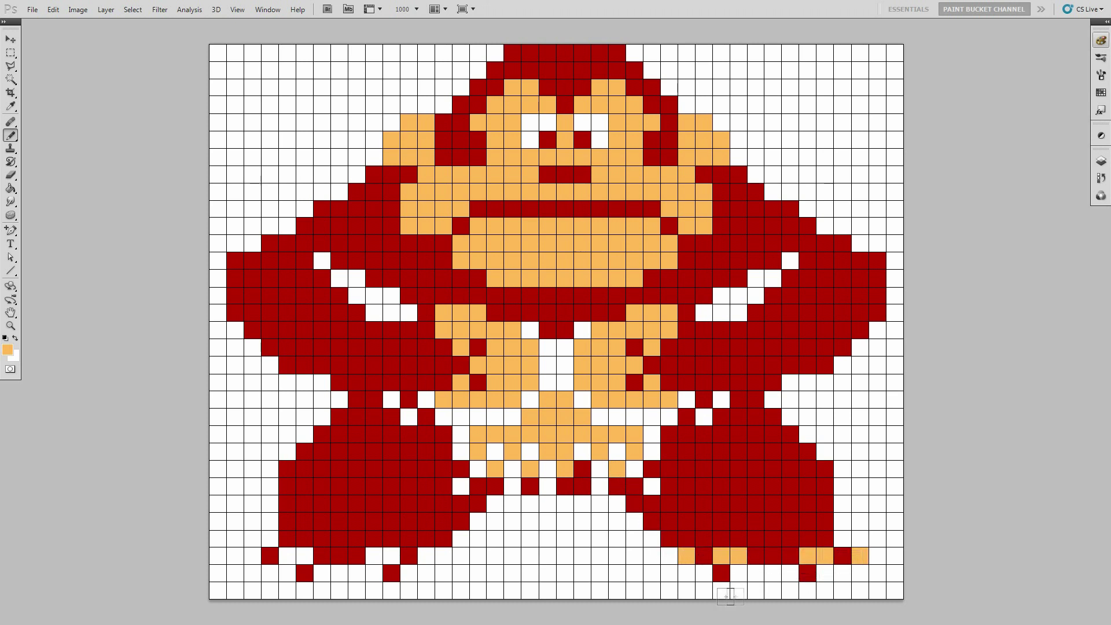
# Fill the right foot orange across row 31, in columns 28–29, 31–34, 36–37 and 39.
pyautogui.click(698, 575)
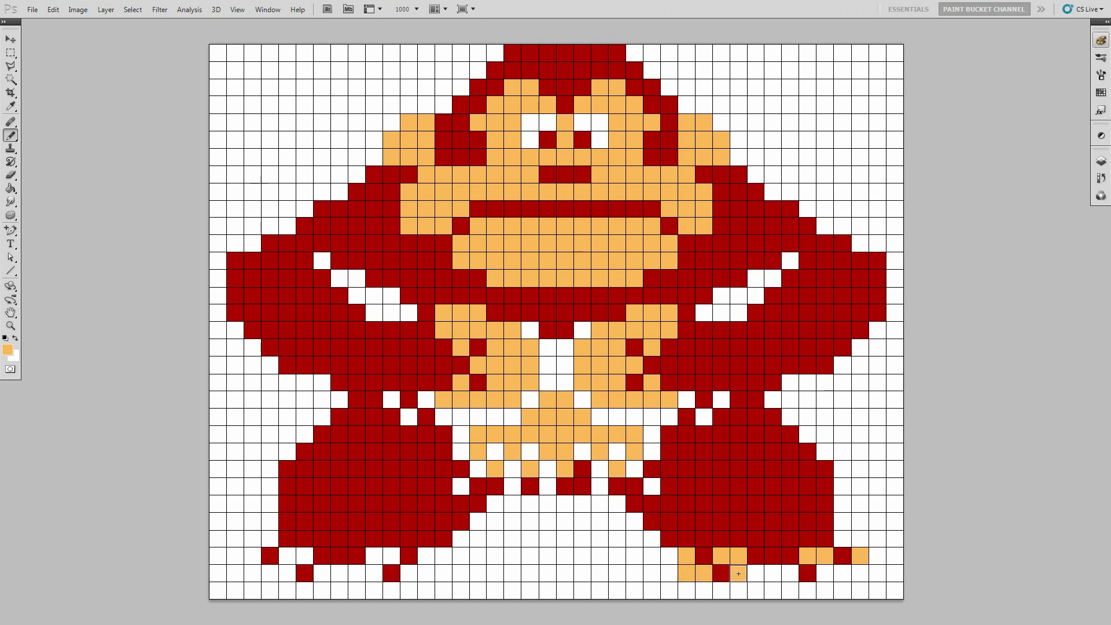
pyautogui.click(755, 573)
pyautogui.click(772, 574)
pyautogui.click(790, 574)
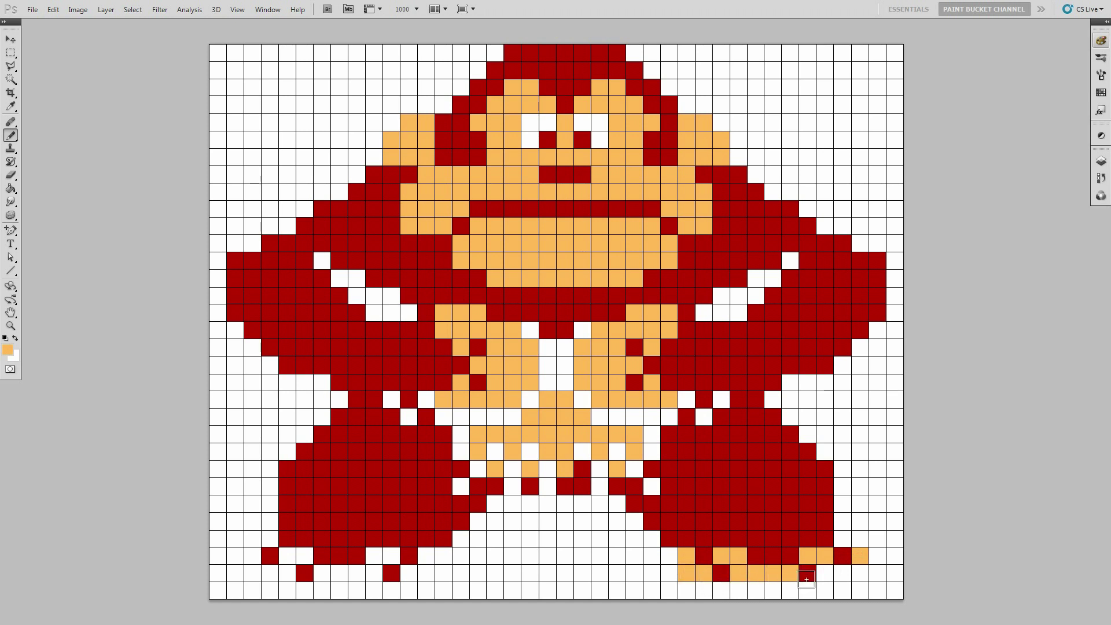
pyautogui.click(825, 574)
pyautogui.click(842, 574)
pyautogui.click(877, 573)
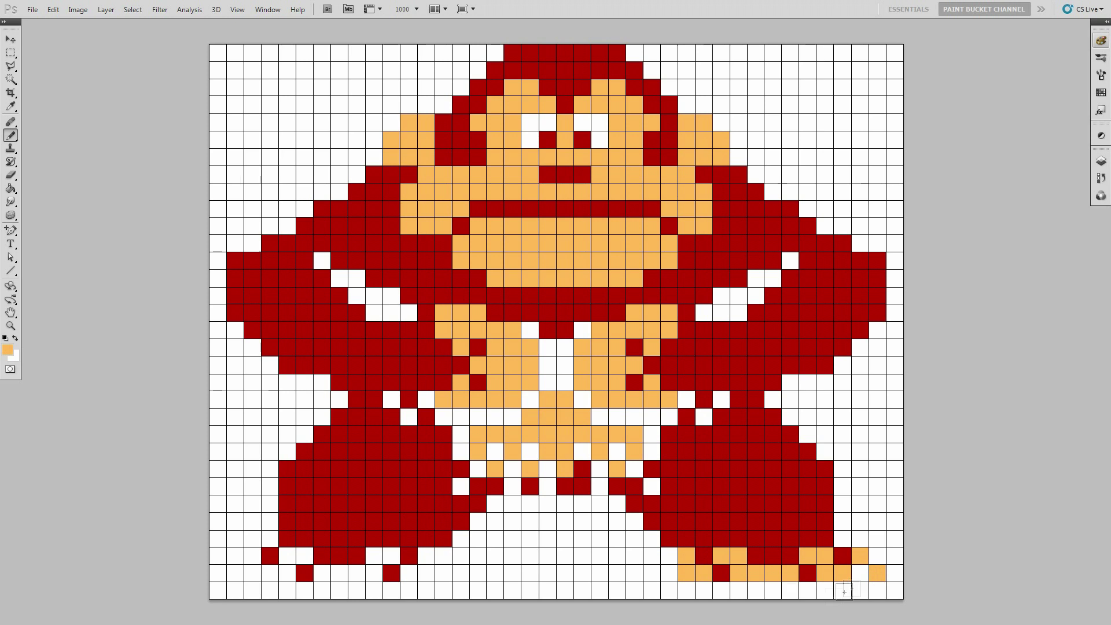
# Fill the right foot's bottom row orange: row 32, columns 29–38 and column 40.
pyautogui.click(703, 590)
pyautogui.click(721, 590)
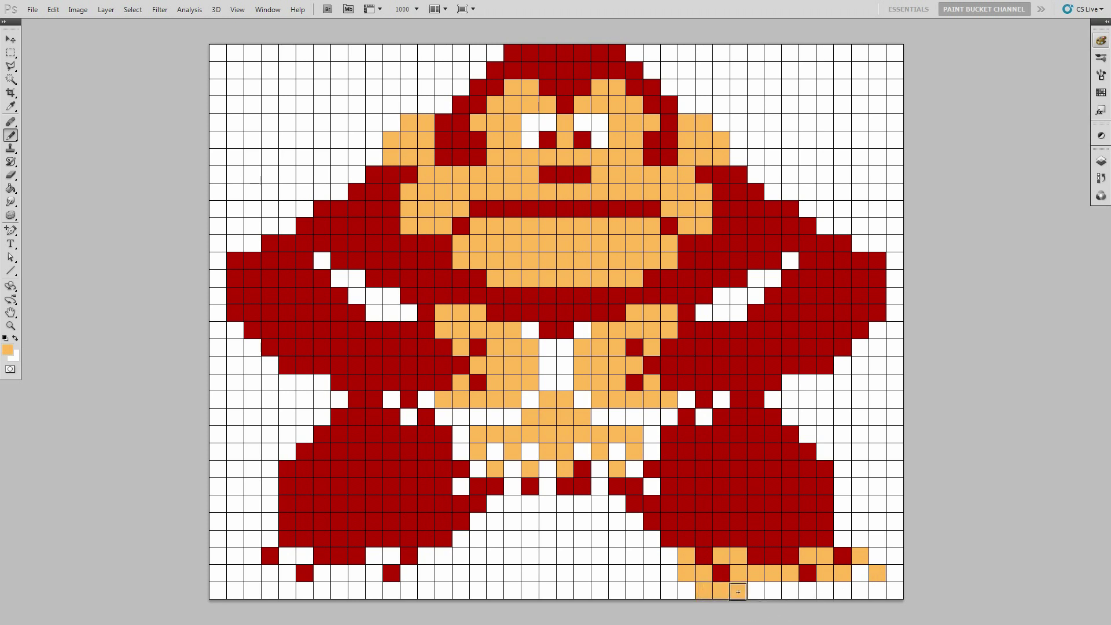
pyautogui.click(755, 591)
pyautogui.click(772, 591)
pyautogui.click(790, 591)
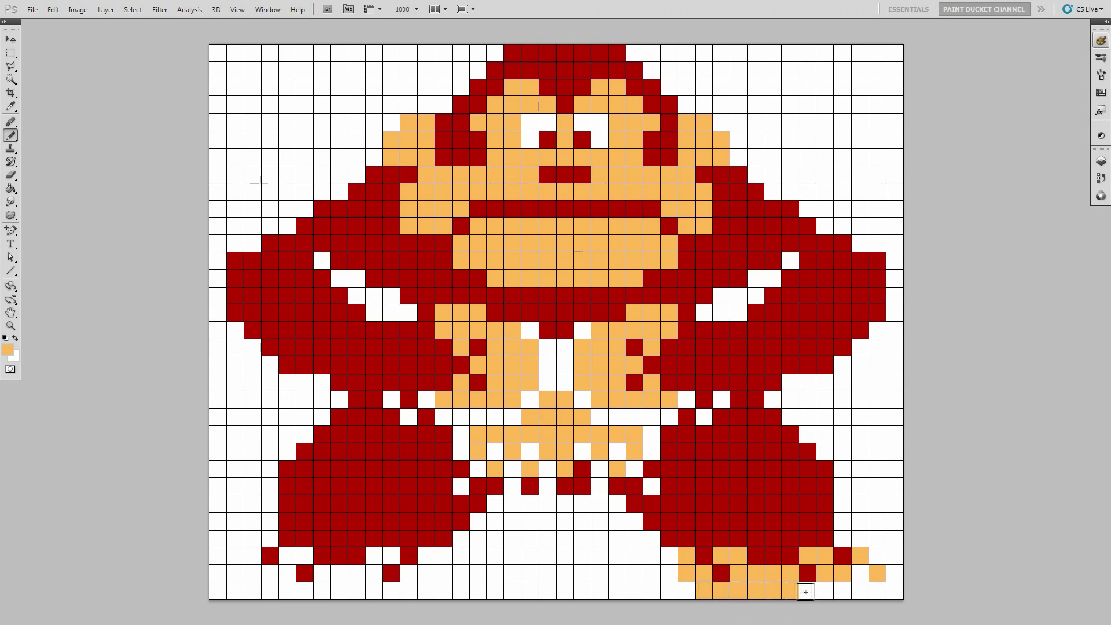
pyautogui.click(825, 591)
pyautogui.click(842, 590)
pyautogui.click(860, 591)
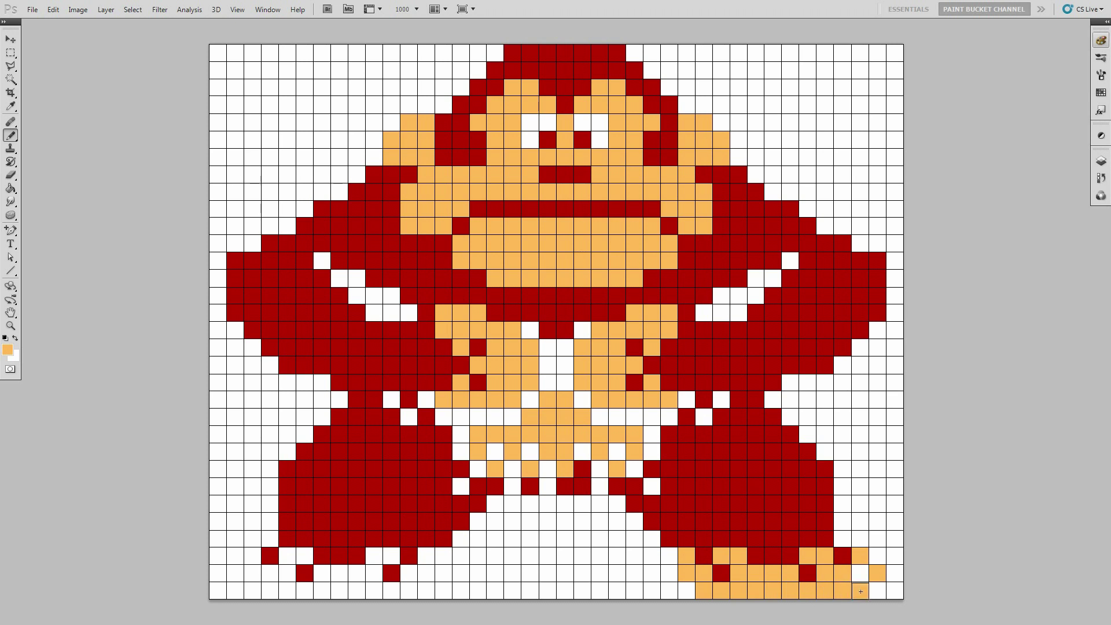
pyautogui.click(895, 591)
# Paint the inner end of the left foot light orange: row 30, columns 10–11 and 13; row 31, columns 10 and 12–13; row 32, columns 10–12.
pyautogui.click(426, 561)
pyautogui.click(408, 572)
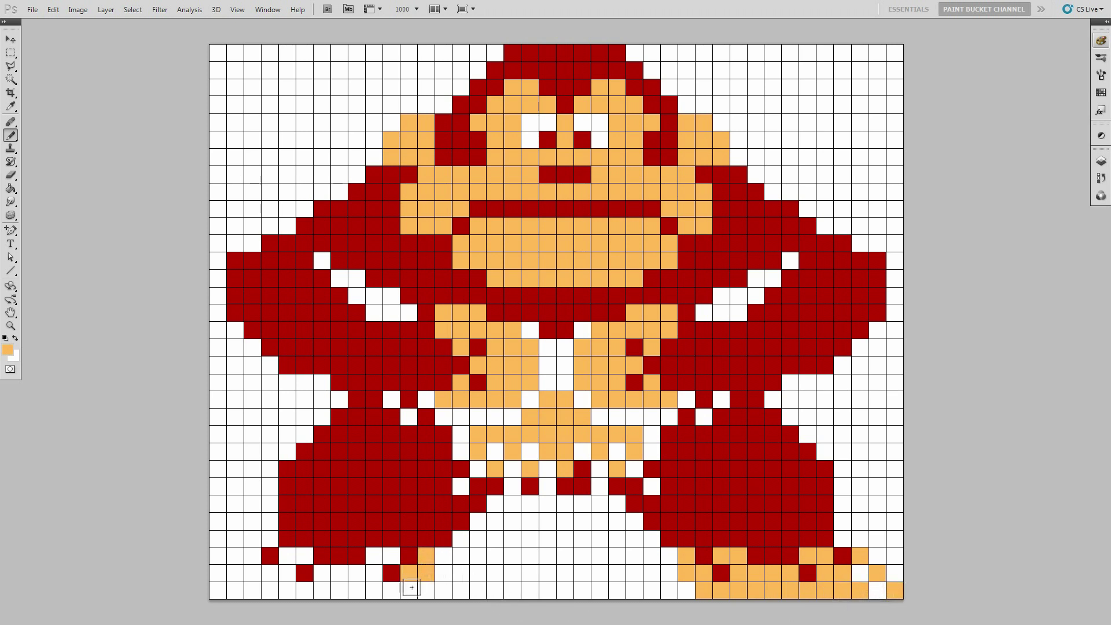
pyautogui.click(392, 591)
pyautogui.click(392, 556)
pyautogui.click(374, 556)
pyautogui.click(379, 577)
pyautogui.click(378, 576)
# Fill the middle of the left foot light orange: row 30, columns 5–6; row 31, columns 5 and 7–9; row 32, columns 5–9.
pyautogui.click(357, 591)
pyautogui.click(357, 573)
pyautogui.click(340, 573)
pyautogui.click(340, 591)
pyautogui.click(324, 590)
pyautogui.click(305, 589)
pyautogui.click(305, 556)
pyautogui.click(287, 555)
pyautogui.click(288, 574)
pyautogui.click(288, 589)
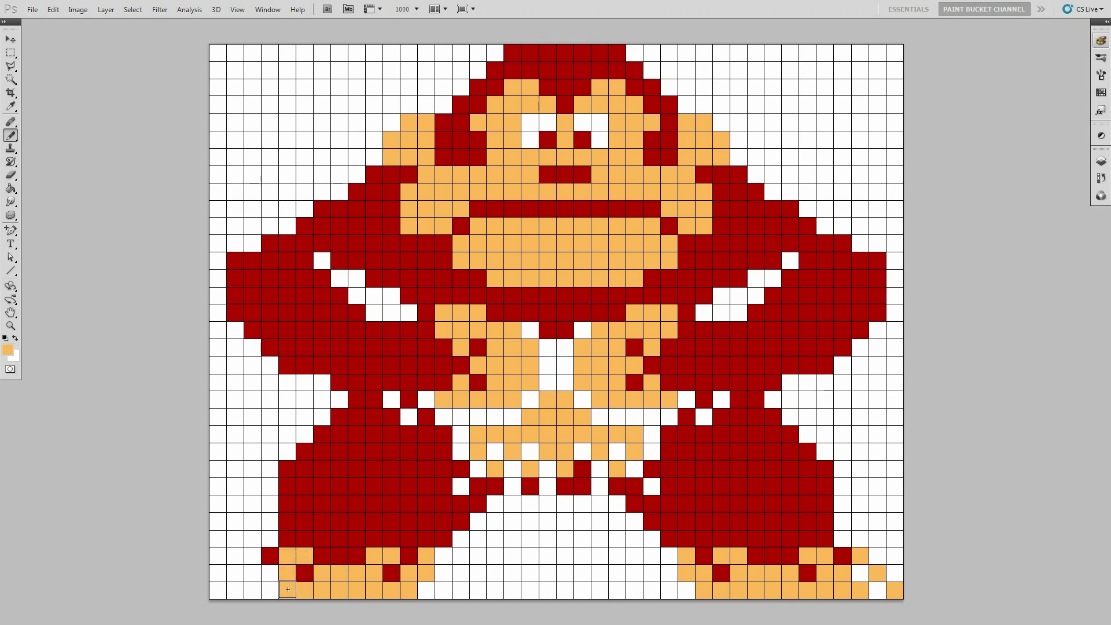
# Paint the left foot's outer toes light orange: row 30, column 3; row 31, columns 2 and 4; row 32, columns 1 and 3–4.
pyautogui.click(274, 576)
pyautogui.click(254, 592)
pyautogui.click(252, 558)
pyautogui.click(237, 572)
pyautogui.click(218, 590)
# Set the foreground colour to the darker orange ff6800.
pyautogui.click(7, 351)
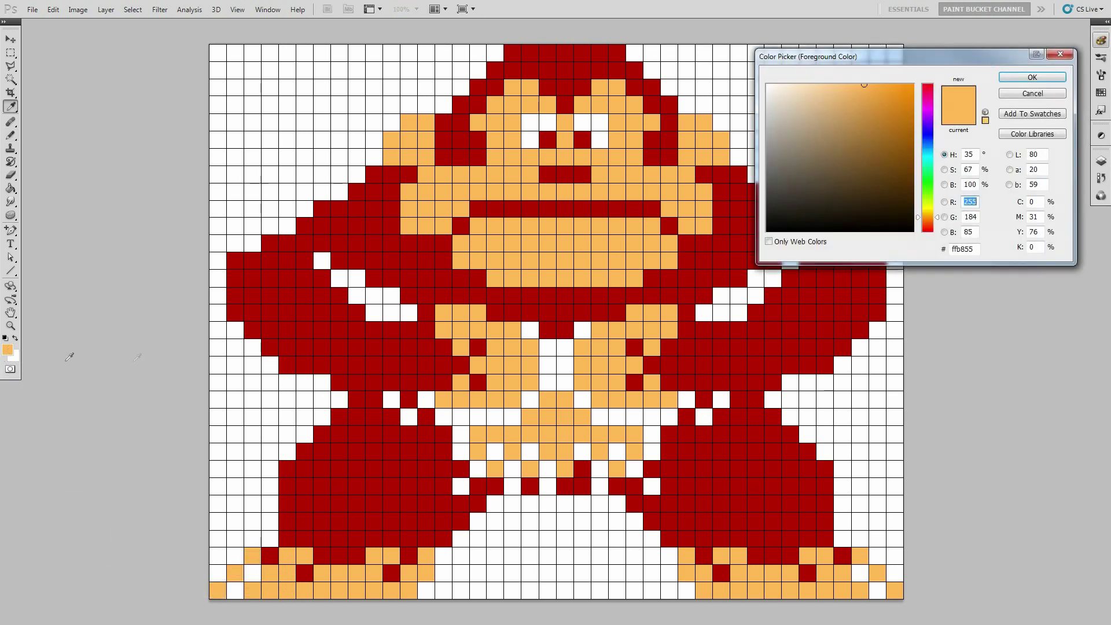
pyautogui.moveTo(974, 248); pyautogui.dragTo(922, 255)
pyautogui.write('ff6800')
pyautogui.click(1022, 78)
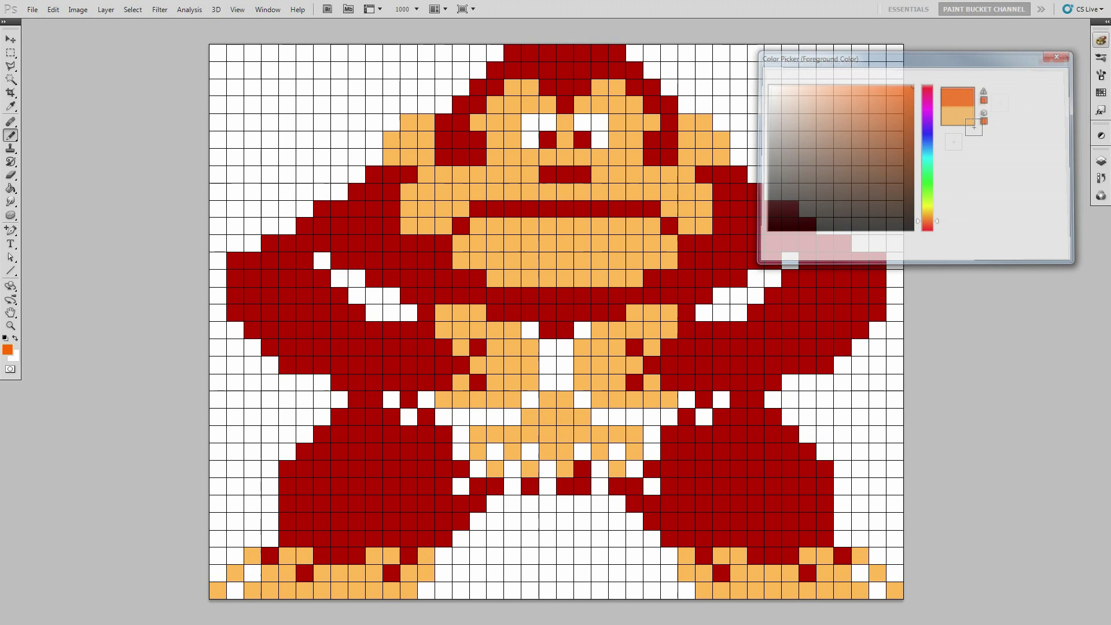
# Paint the left arm's stepped upper edge from row 8, column 9 down to row 12, column 3, and its white crease in rows 13–16, dark orange.
pyautogui.click(359, 177)
pyautogui.moveTo(358, 177)
pyautogui.mouseDown()
pyautogui.moveTo(321, 190)
pyautogui.moveTo(294, 225)
pyautogui.moveTo(252, 245)
pyautogui.mouseUp()
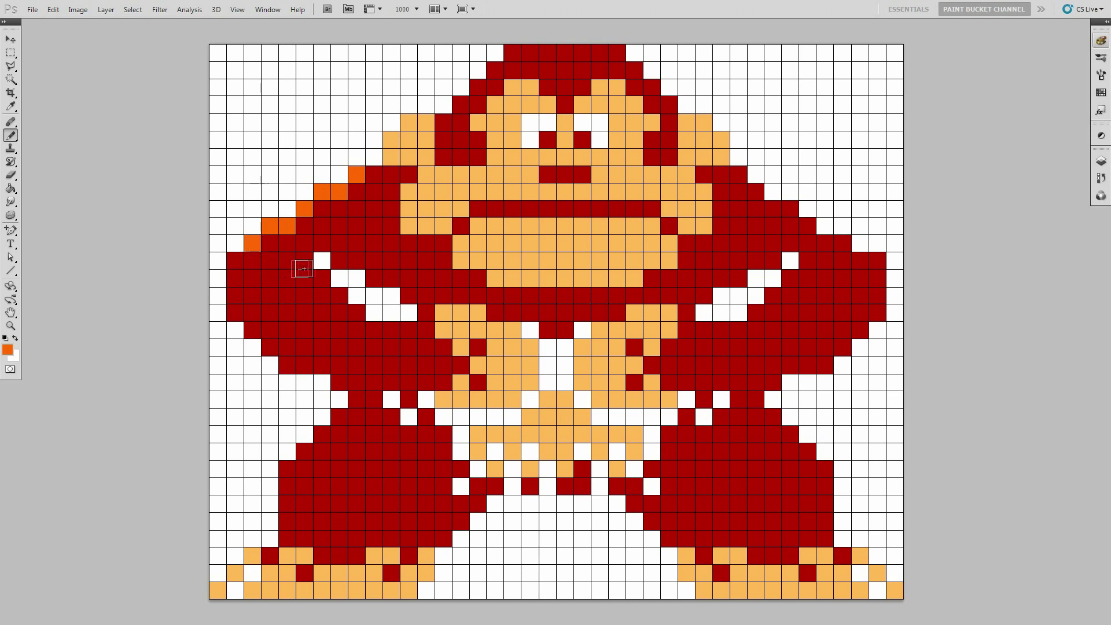
pyautogui.moveTo(322, 260)
pyautogui.mouseDown()
pyautogui.moveTo(357, 281)
pyautogui.moveTo(361, 298)
pyautogui.moveTo(393, 298)
pyautogui.moveTo(375, 313)
pyautogui.moveTo(410, 315)
pyautogui.mouseUp()
# Outline the left leg dark orange from row 21, column 8 to row 24, column 5, rows 25–27, column 4, and fill the foot's two white gaps.
pyautogui.click(340, 399)
pyautogui.click(323, 416)
pyautogui.click(305, 433)
pyautogui.click(287, 451)
pyautogui.click(272, 468)
pyautogui.click(270, 485)
pyautogui.click(266, 502)
pyautogui.click(254, 571)
pyautogui.click(235, 590)
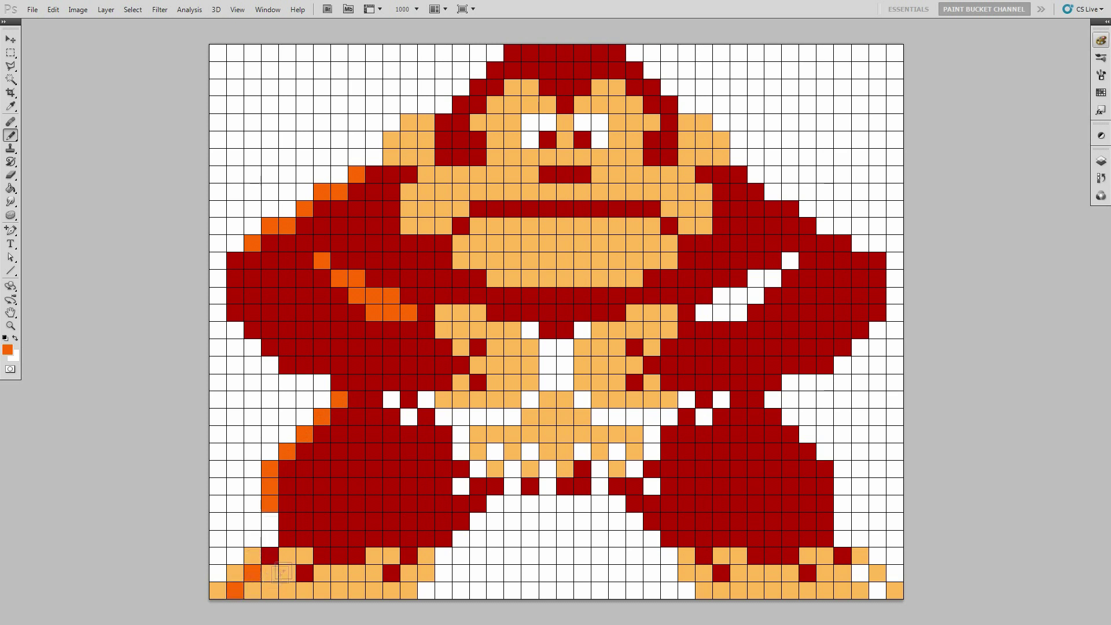
# Paint the left hip and waist line dark orange: row 21, columns 11 and 13; row 22, columns 12 and 14–18.
pyautogui.click(390, 400)
pyautogui.click(409, 417)
pyautogui.click(425, 400)
pyautogui.click(441, 417)
pyautogui.click(460, 417)
pyautogui.click(478, 417)
pyautogui.click(493, 418)
# Paint the belly's left lower edge dark orange: column 15, rows 23–24 and 26, plus the white gaps in columns 16–20 of rows 24–26.
pyautogui.click(461, 434)
pyautogui.click(462, 452)
pyautogui.click(461, 486)
pyautogui.click(479, 469)
pyautogui.click(494, 453)
pyautogui.click(509, 469)
pyautogui.click(513, 485)
pyautogui.click(531, 454)
pyautogui.click(547, 469)
pyautogui.click(547, 486)
# Paint the belly's right lower edge dark orange: row 24, columns 22 and 24; row 25, columns 23 and 25; row 26, columns 23 and 26.
pyautogui.click(583, 453)
pyautogui.click(600, 470)
pyautogui.click(599, 486)
pyautogui.click(617, 452)
pyautogui.click(635, 469)
pyautogui.click(652, 486)
# Paint the right hip and waist line dark orange: row 21, columns 28 and 30; row 22, columns 23–27 and 29; column 26, rows 23–24.
pyautogui.click(721, 398)
pyautogui.click(704, 416)
pyautogui.click(686, 399)
pyautogui.click(669, 417)
pyautogui.click(651, 452)
pyautogui.click(652, 435)
pyautogui.click(652, 418)
pyautogui.click(635, 418)
pyautogui.click(617, 416)
pyautogui.click(600, 417)
# Fill the chest's centre line dark orange: rows 18–20, columns 20–21, plus columns 19 and 22 in rows 17 and 21.
pyautogui.click(584, 400)
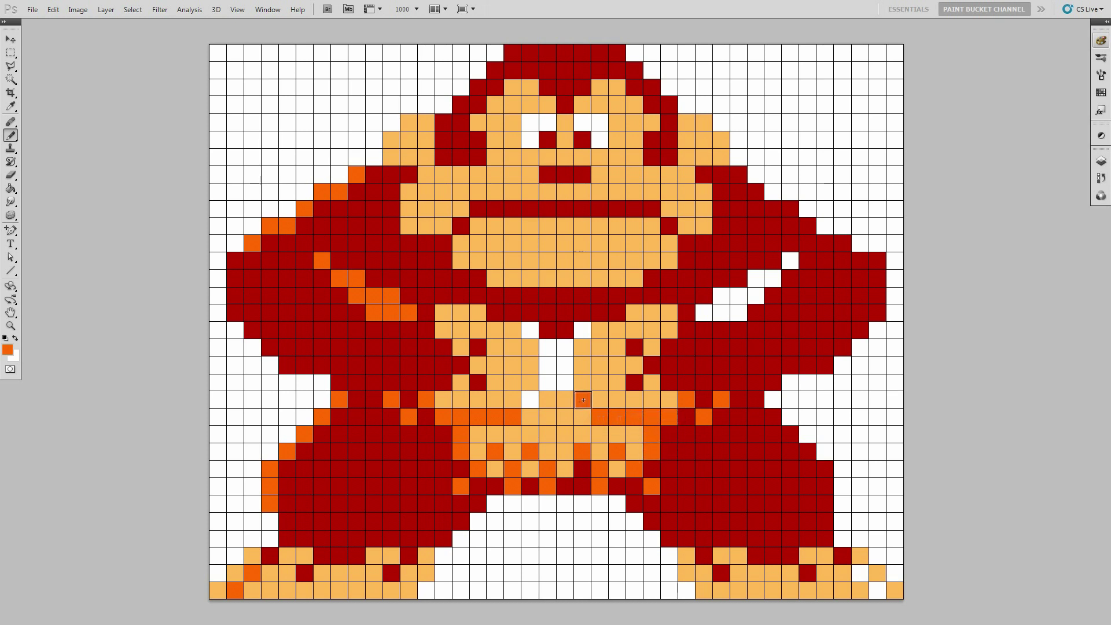
pyautogui.click(532, 400)
pyautogui.click(548, 382)
pyautogui.click(565, 382)
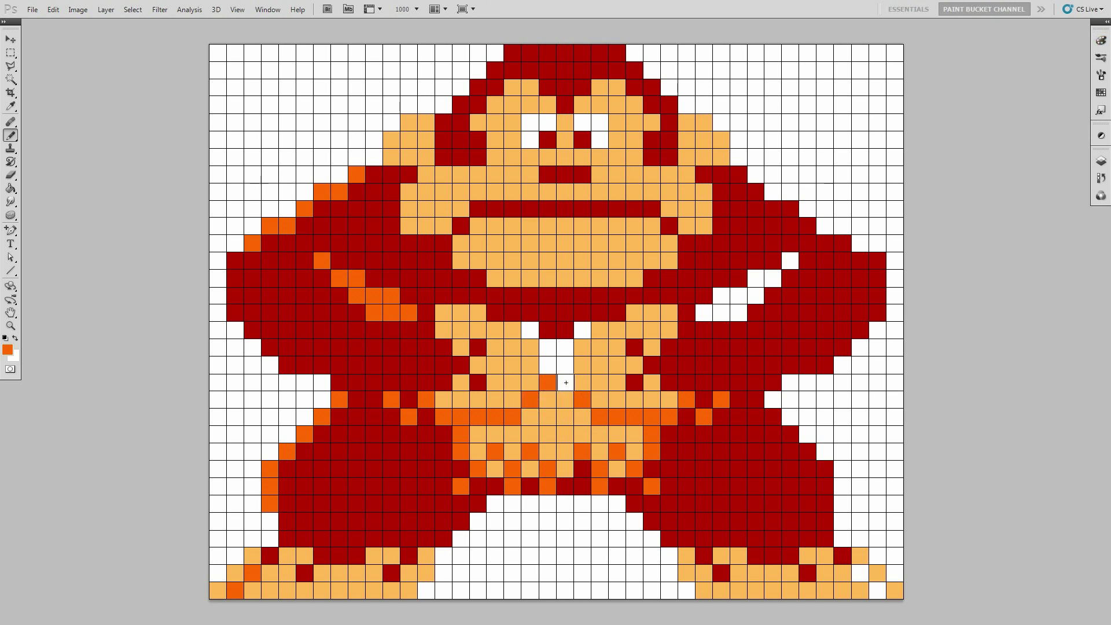
pyautogui.click(552, 369)
pyautogui.click(563, 364)
pyautogui.click(549, 350)
pyautogui.click(564, 349)
pyautogui.click(532, 331)
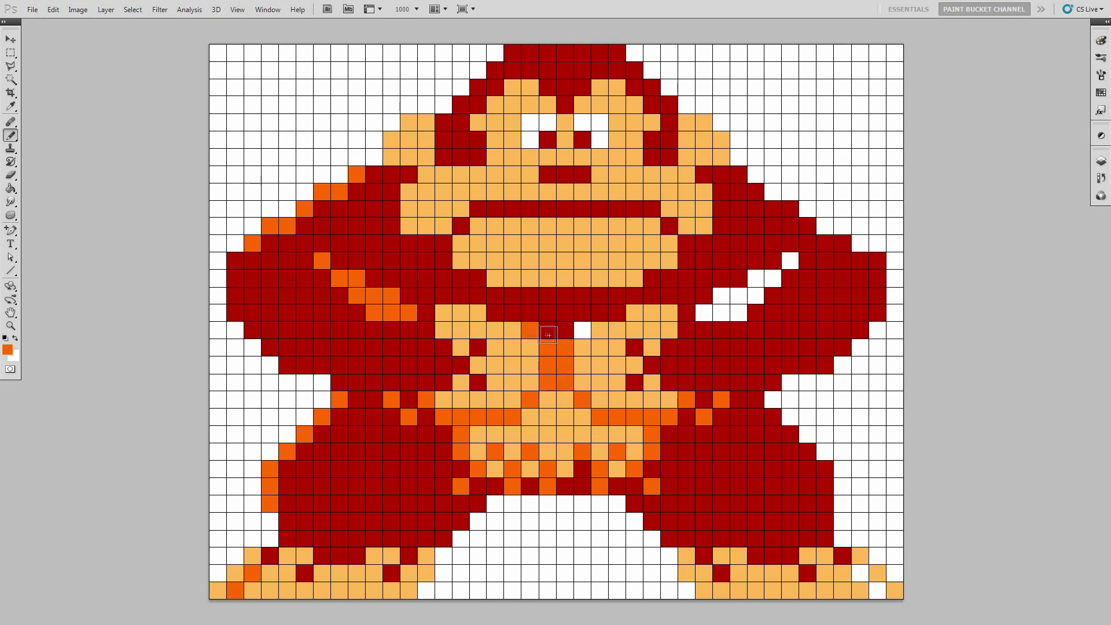
pyautogui.click(582, 333)
# Paint the right arm's upper edge dark orange: row 8, column 32; row 9, columns 33–34; row 10, column 35; row 11, columns 36–37; row 12, column 38.
pyautogui.click(756, 174)
pyautogui.click(772, 188)
pyautogui.click(793, 192)
pyautogui.click(809, 209)
pyautogui.click(825, 226)
pyautogui.click(842, 226)
pyautogui.click(859, 243)
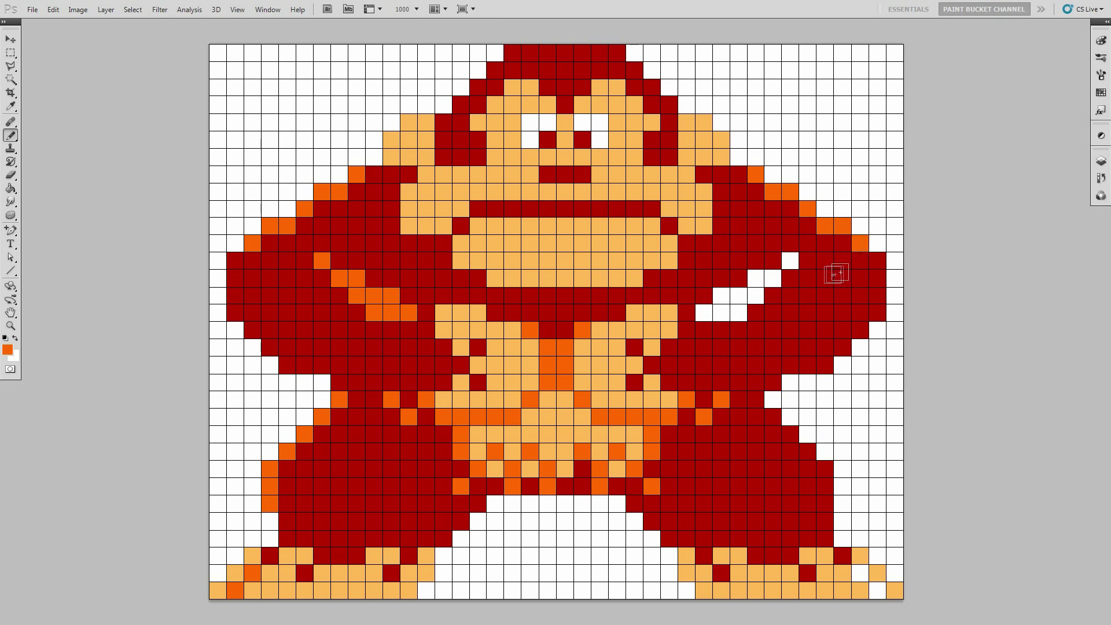
# Fill the right arm's white diagonal crease dark orange, from row 13, column 34 down to row 16, columns 29–31.
pyautogui.click(790, 261)
pyautogui.click(773, 277)
pyautogui.click(755, 278)
pyautogui.click(738, 295)
pyautogui.click(720, 295)
pyautogui.click(738, 312)
pyautogui.click(720, 313)
pyautogui.click(703, 313)
# Outline the right leg dark orange from row 21, column 33 to row 24, column 36, rows 25–27, column 37, and fill the foot's two white gaps.
pyautogui.click(772, 399)
pyautogui.click(790, 417)
pyautogui.click(807, 434)
pyautogui.click(825, 452)
pyautogui.click(842, 469)
pyautogui.click(842, 486)
pyautogui.click(845, 501)
pyautogui.click(861, 572)
pyautogui.click(877, 589)
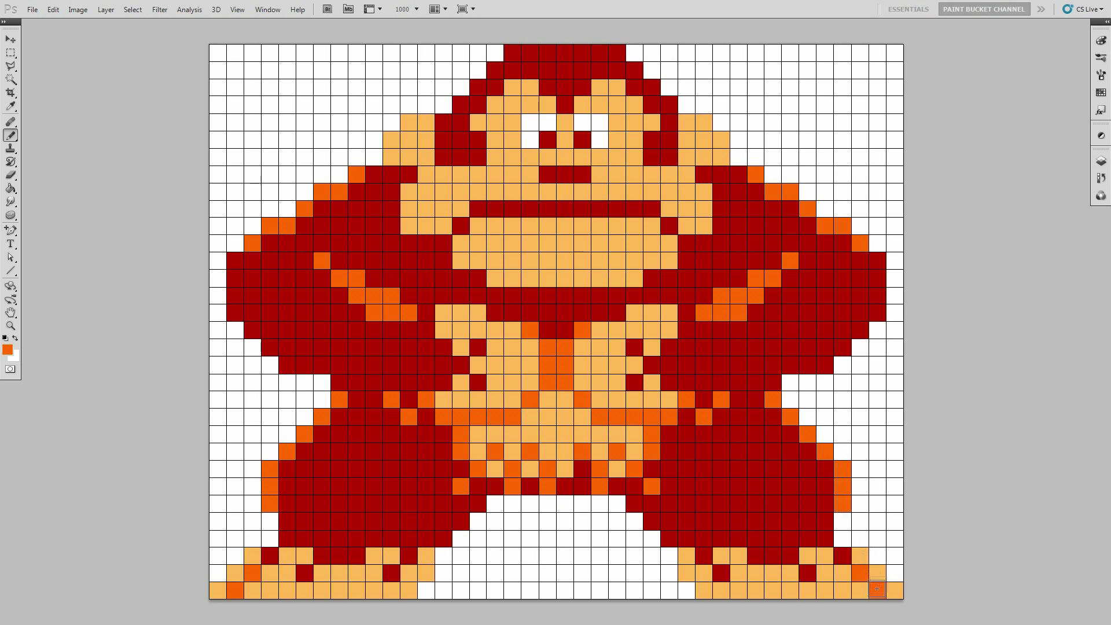